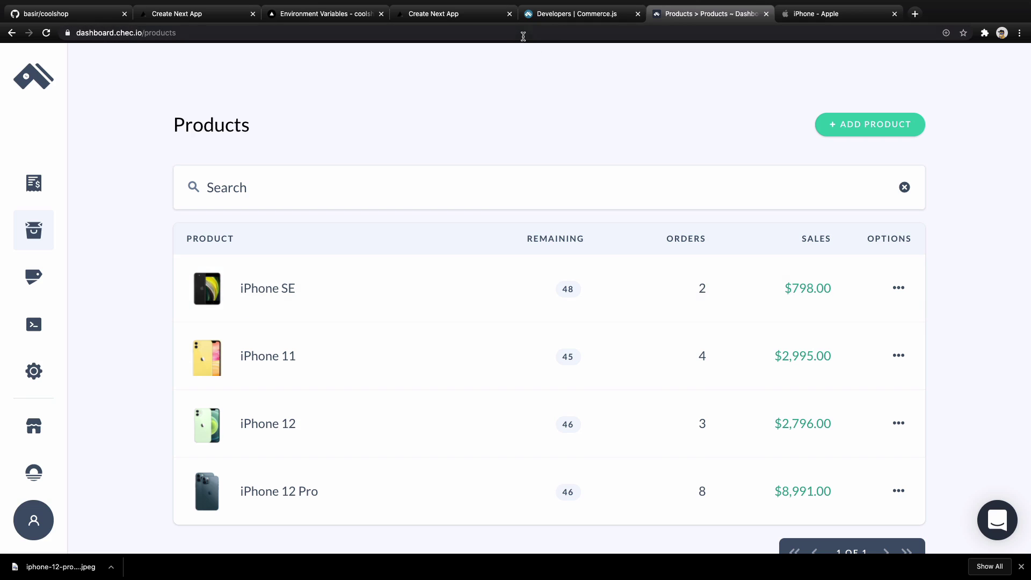
click(808, 16)
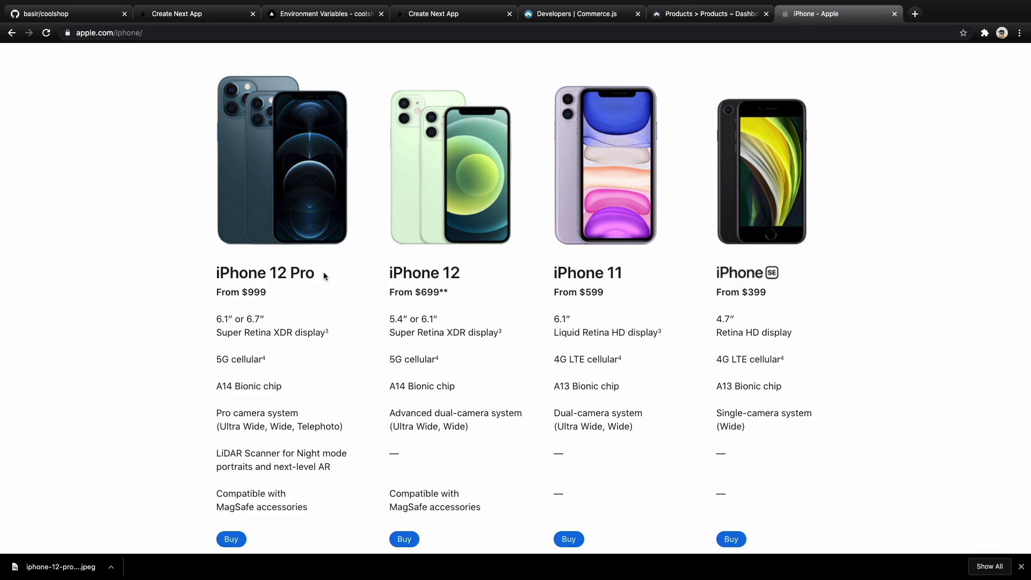
key(ctrl+shift+Tab)
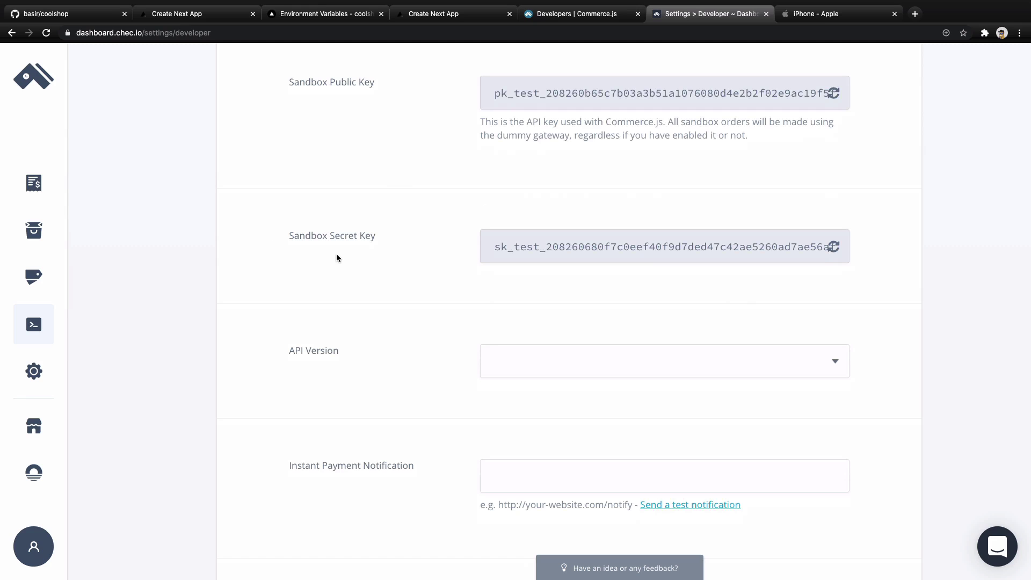
key(ctrl+Right)
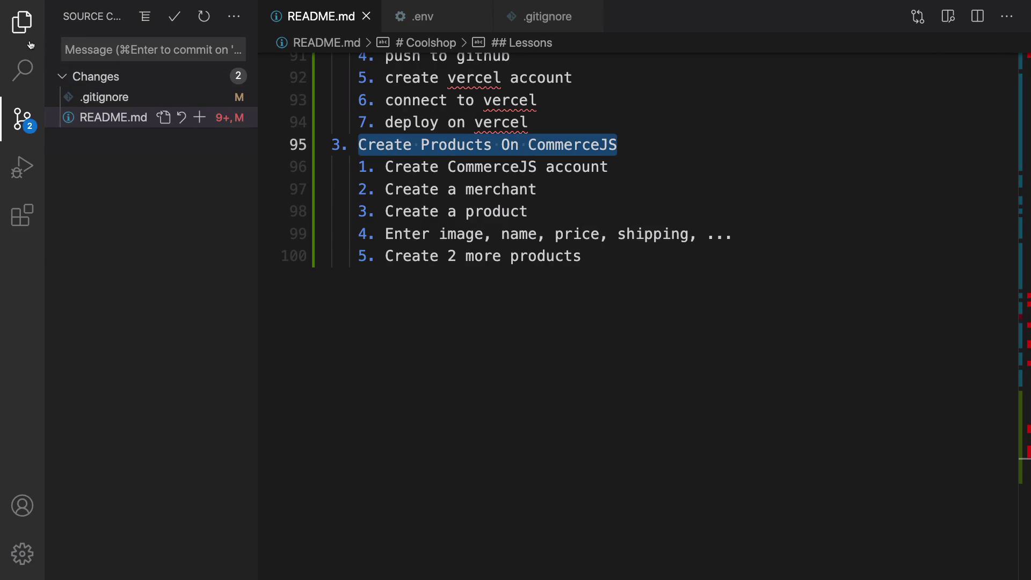
click(22, 22)
click(86, 186)
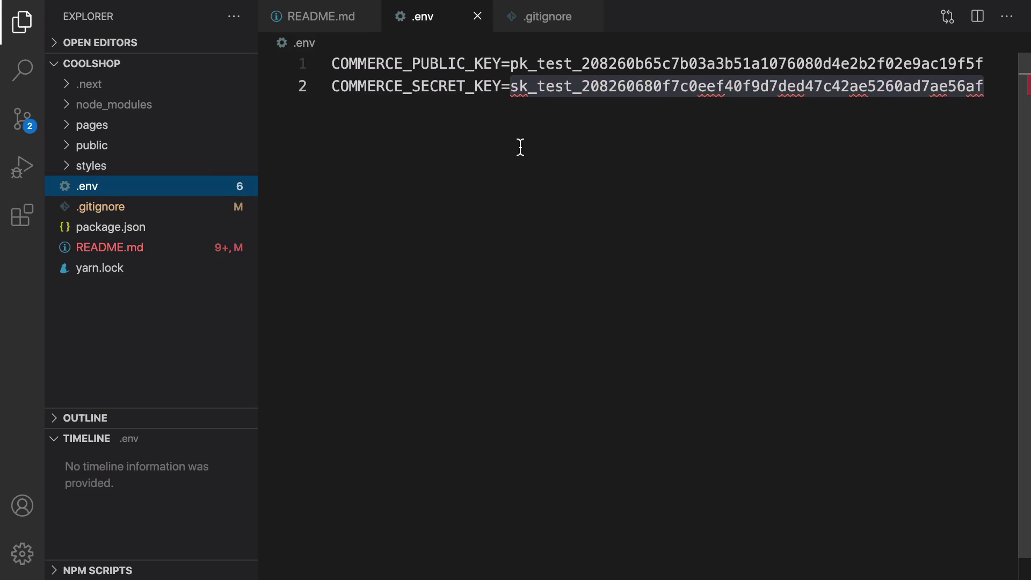
key(super+Tab)
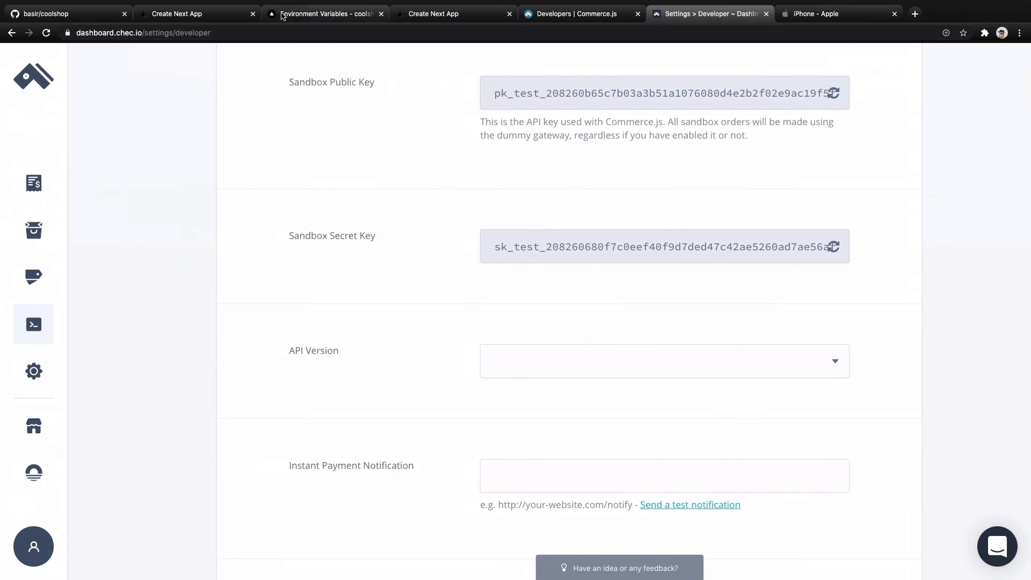
click(296, 15)
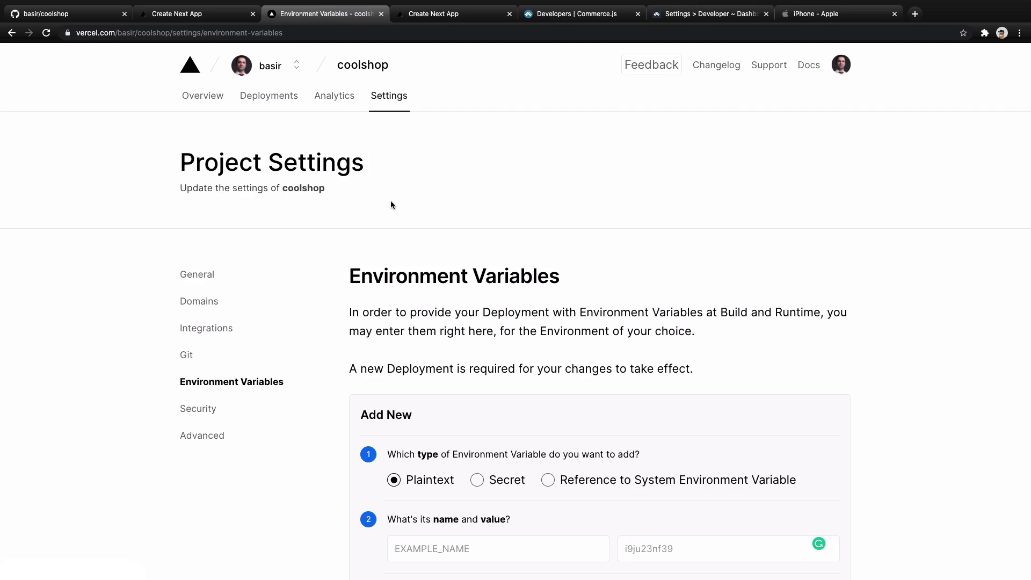
key(super+Tab)
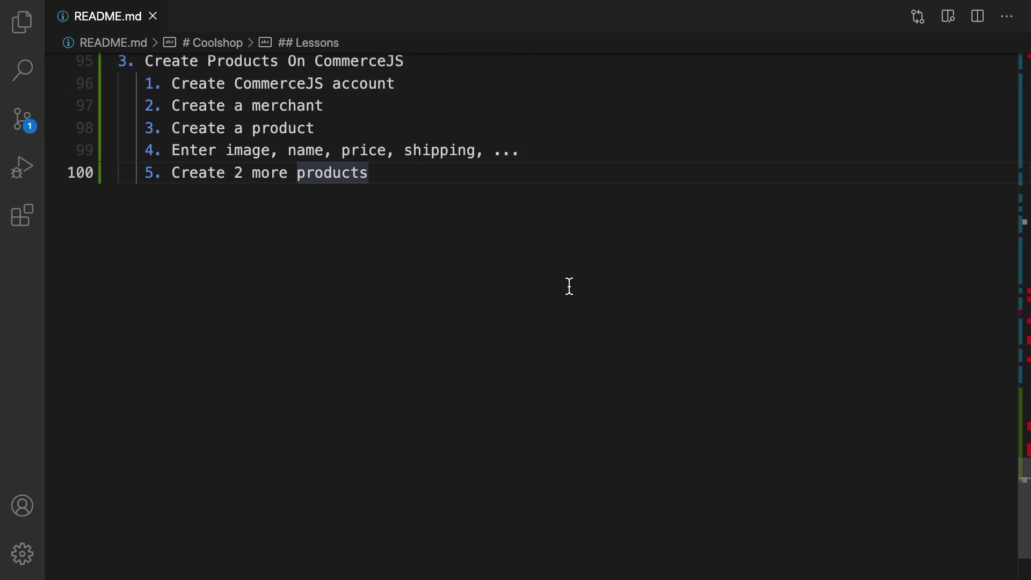
Load commercejs.com in Chrome
click(491, 564)
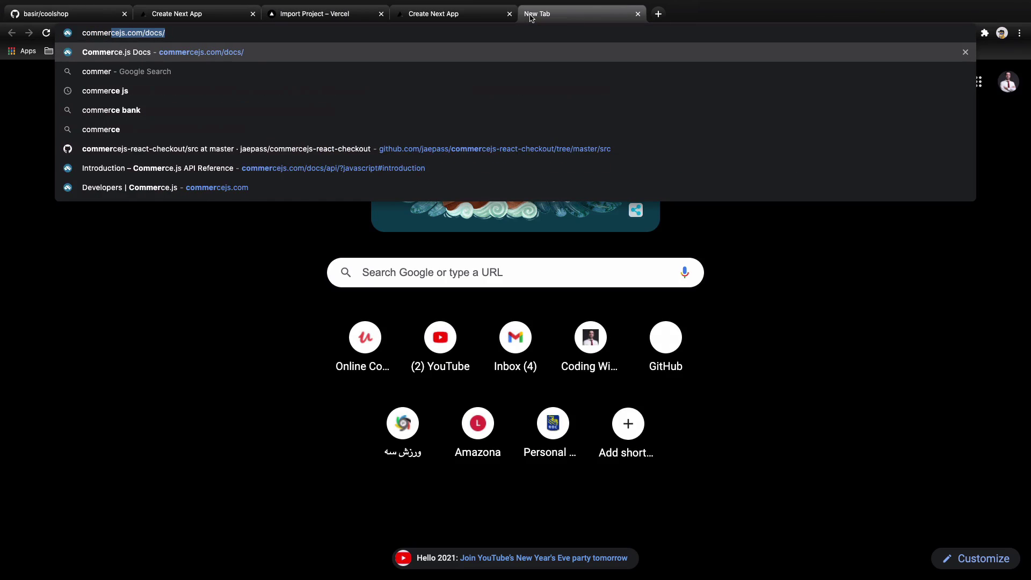
text(cejs.com)
key(Return)
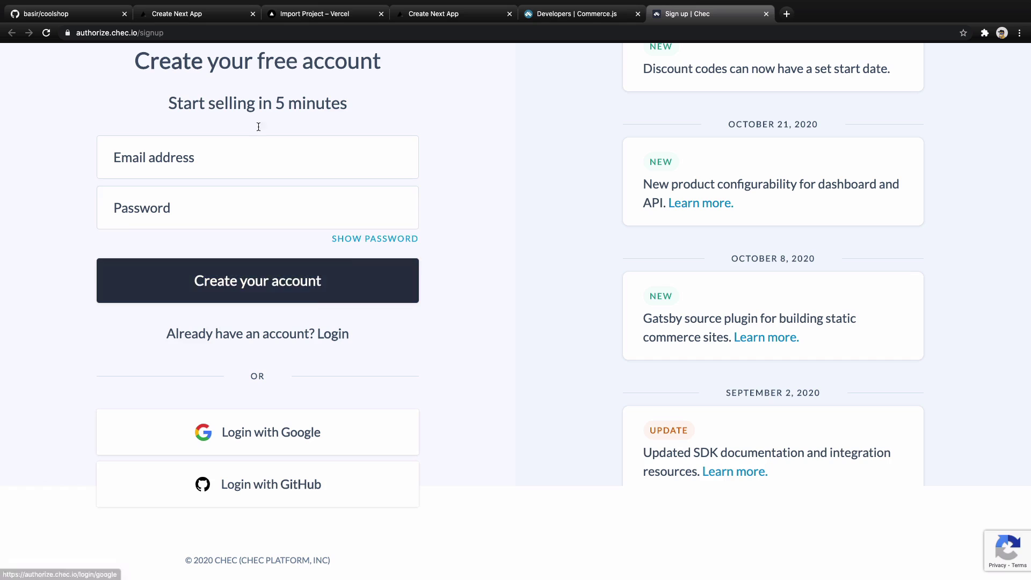
Create a Chec account by entering an e-mail address and password
click(200, 171)
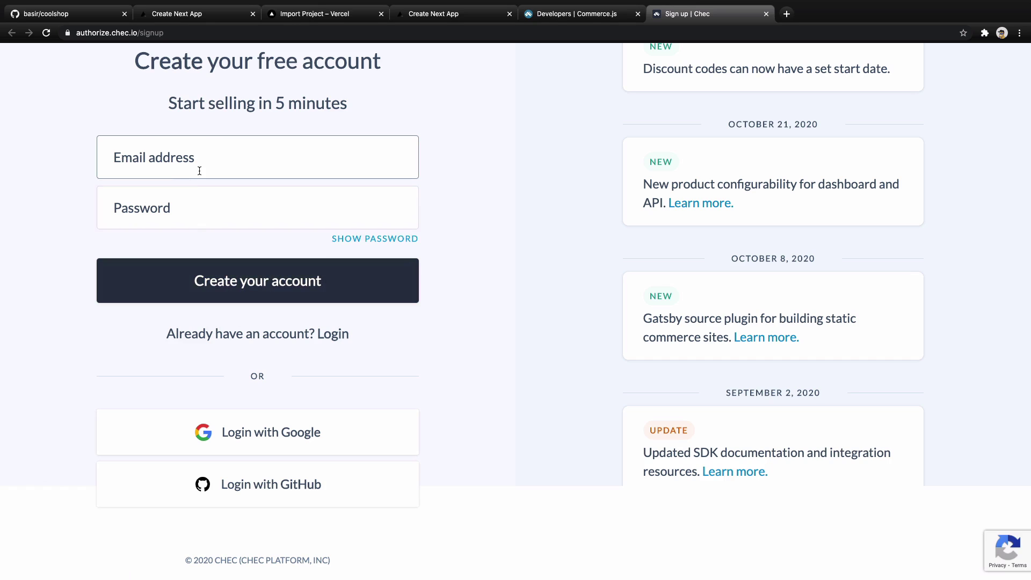
click(191, 201)
click(282, 364)
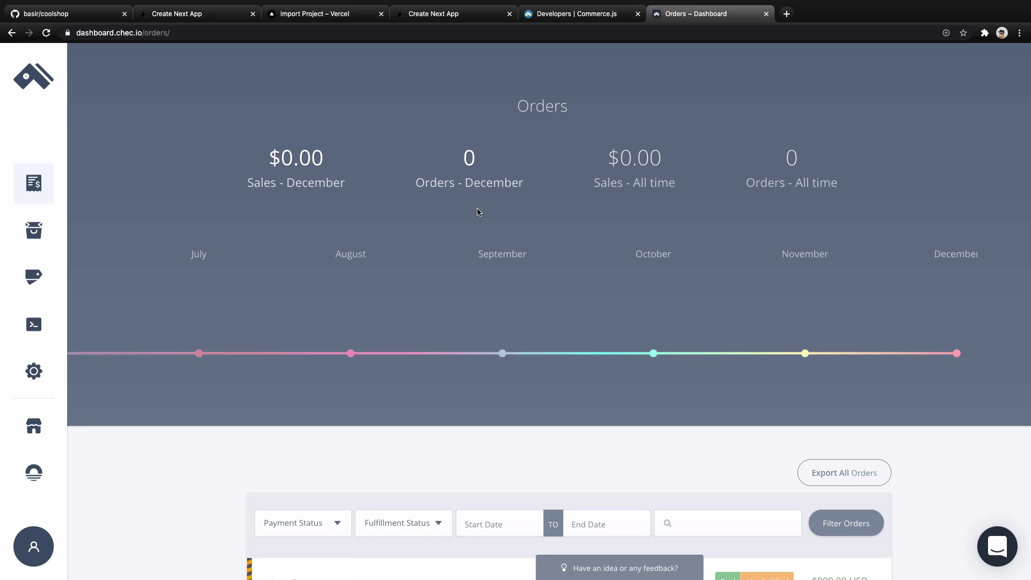
Open the Products list and begin a new product with + ADD PRODUCT
mouse_move(42, 237)
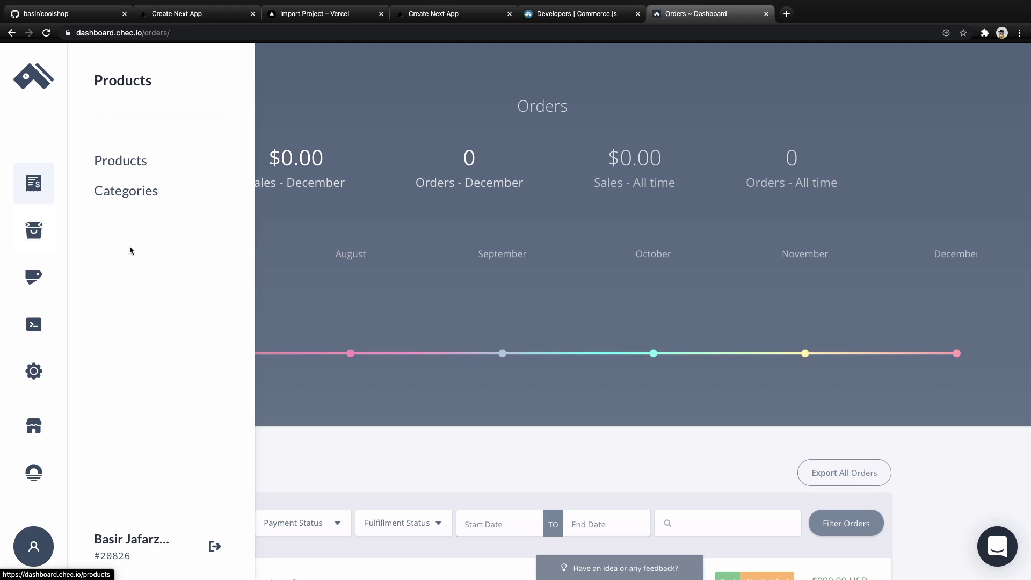
click(129, 164)
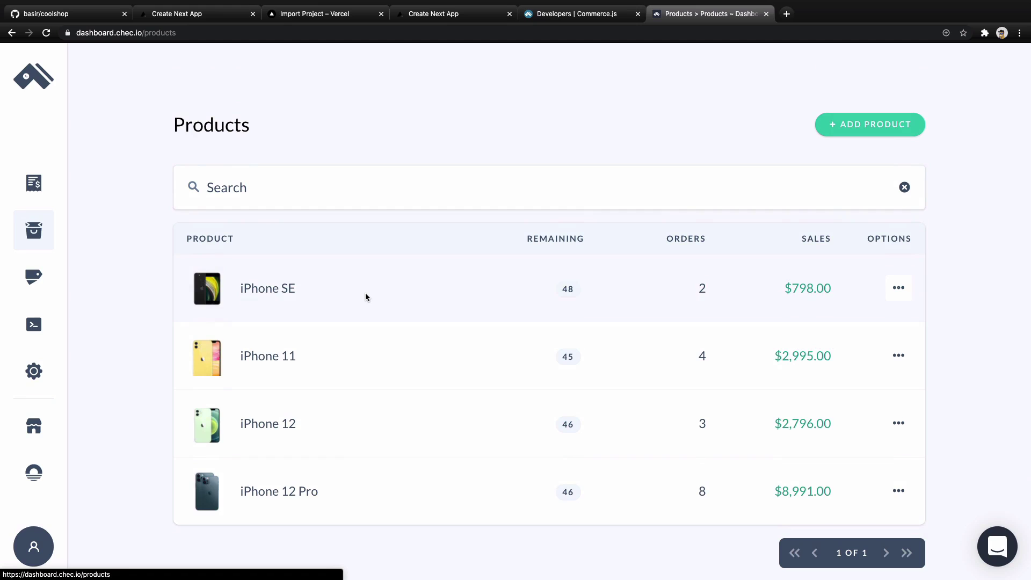
click(843, 130)
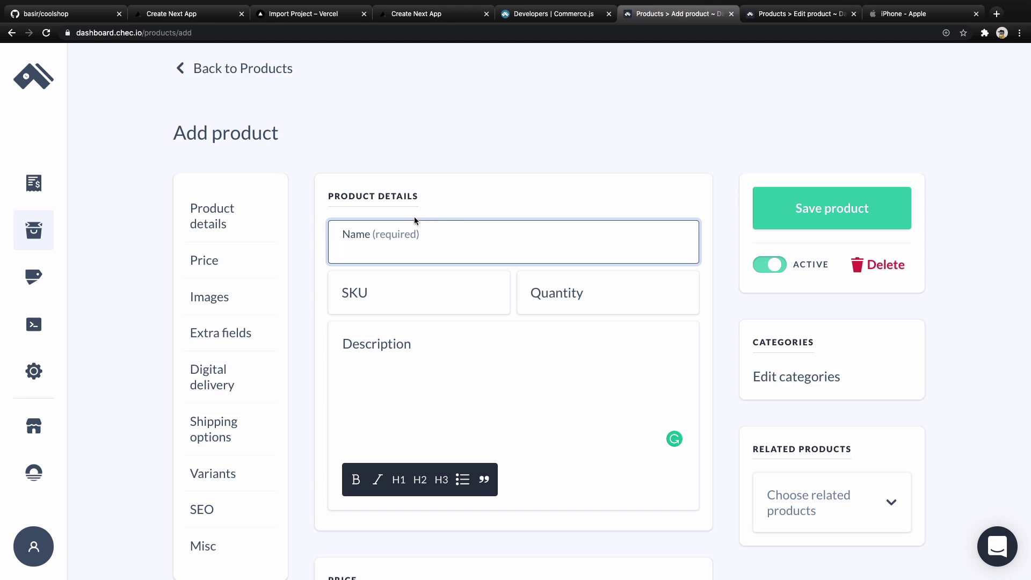
click(413, 239)
click(908, 13)
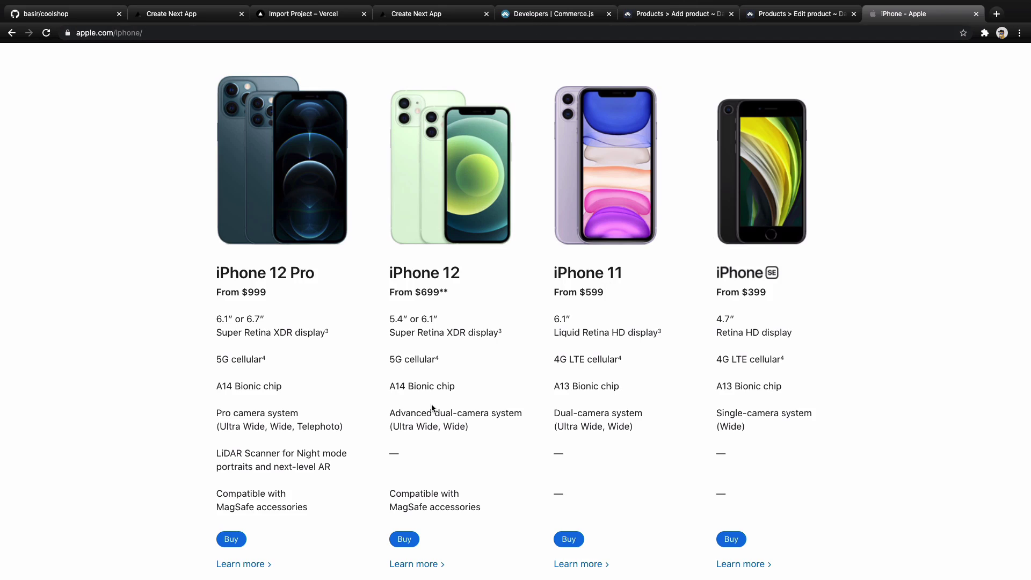
triple_click(294, 279)
key(super+c)
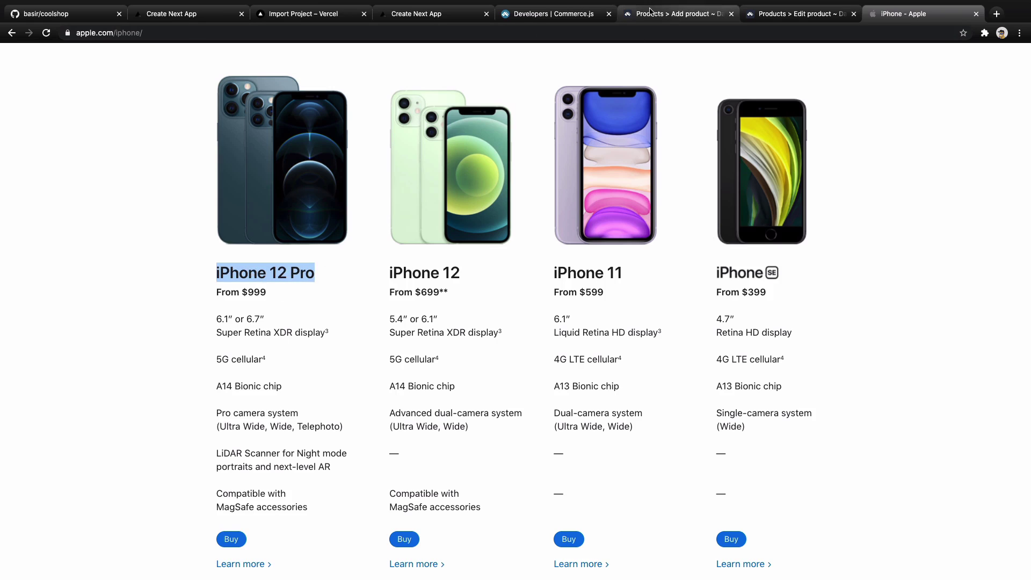
click(674, 13)
click(401, 254)
key(super+v)
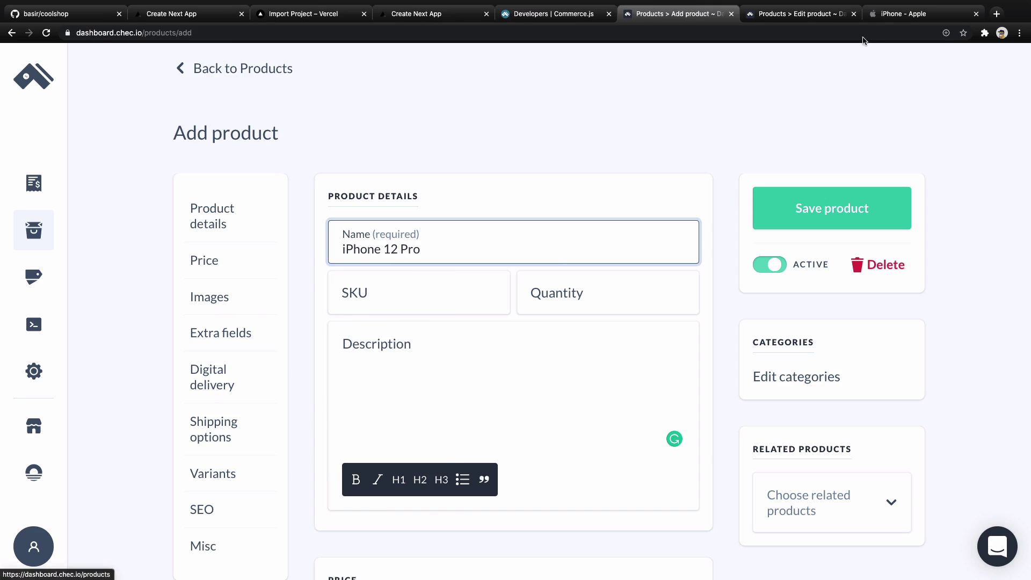
Fill the product description with the iPhone 12 Pro spec list from Apple's page
click(913, 13)
drag(315, 510, 218, 312)
click(650, 15)
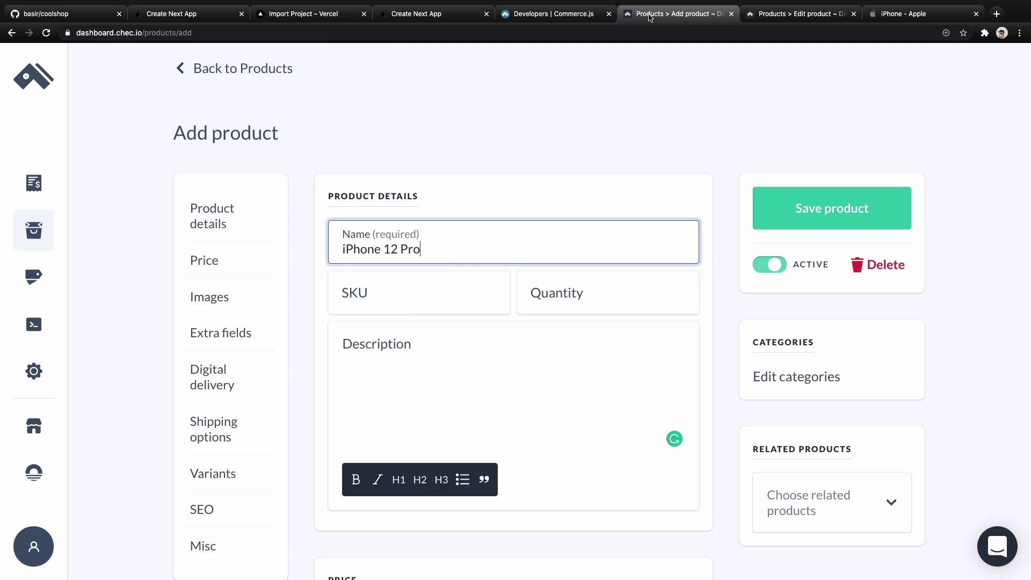
click(404, 344)
text(6.1" or 6.7" Super Retina XDR display3 5G cellular4 A14 Bionic chip Pro camera system (Ultra Wide, Wide, Telephoto) LiDAR Scanner for Night mode portraits and next-level AR Compatible with MagSafe accessories)
Set the product quantity to 100
click(567, 295)
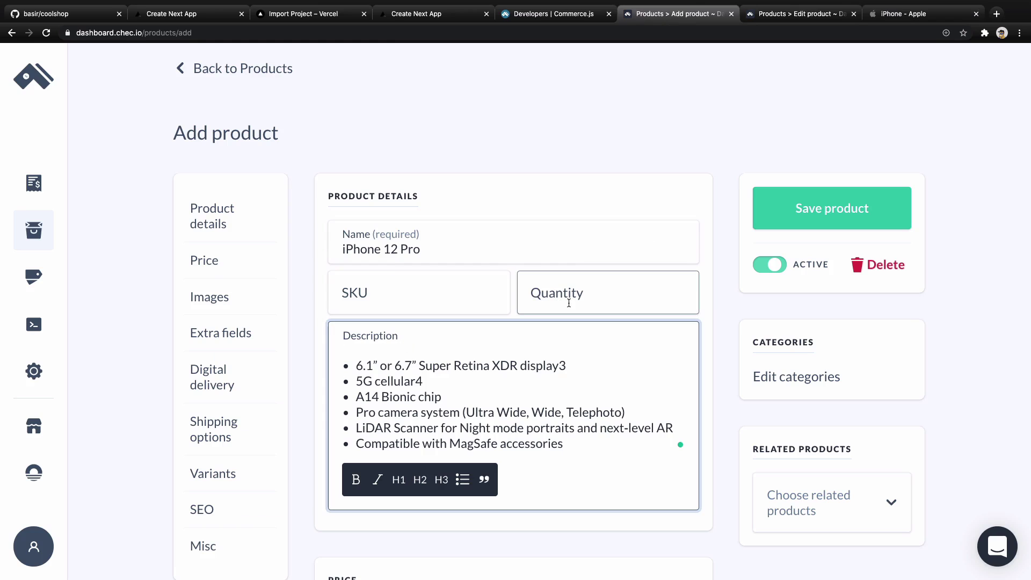
text(100)
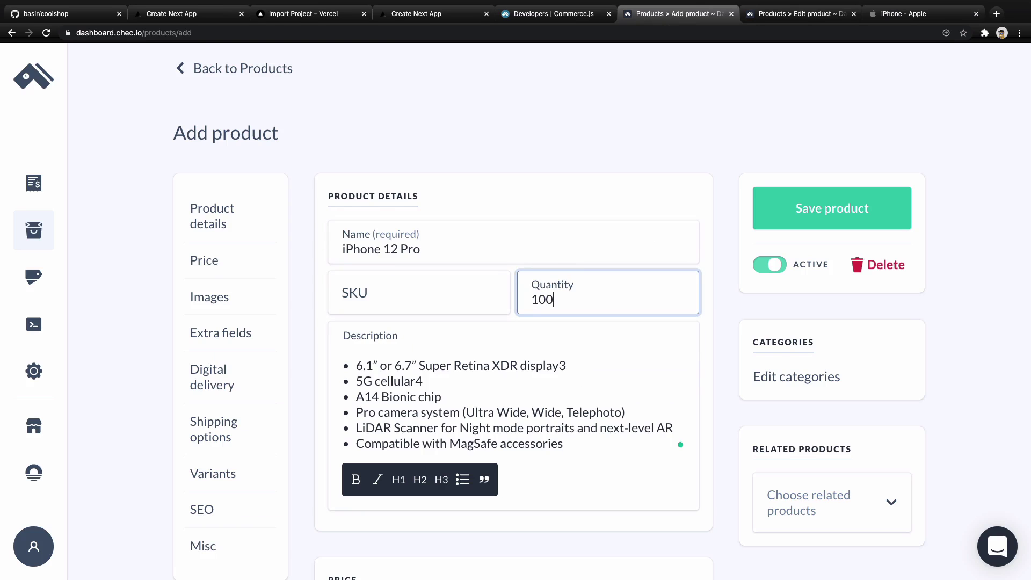
scroll(572, 301, down, 3)
scroll(495, 392, down, 2)
Set the product price to $999
click(461, 356)
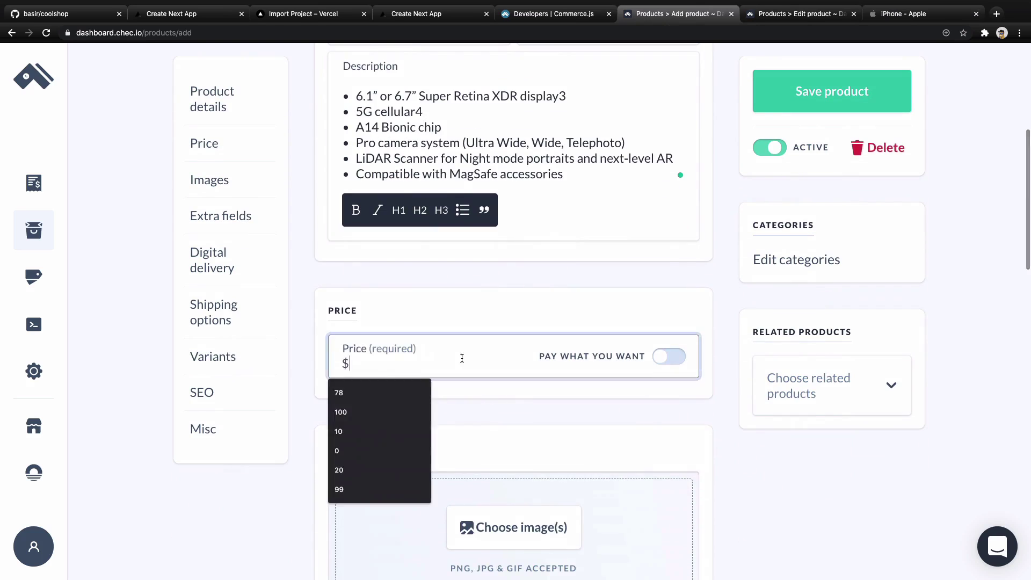
click(890, 10)
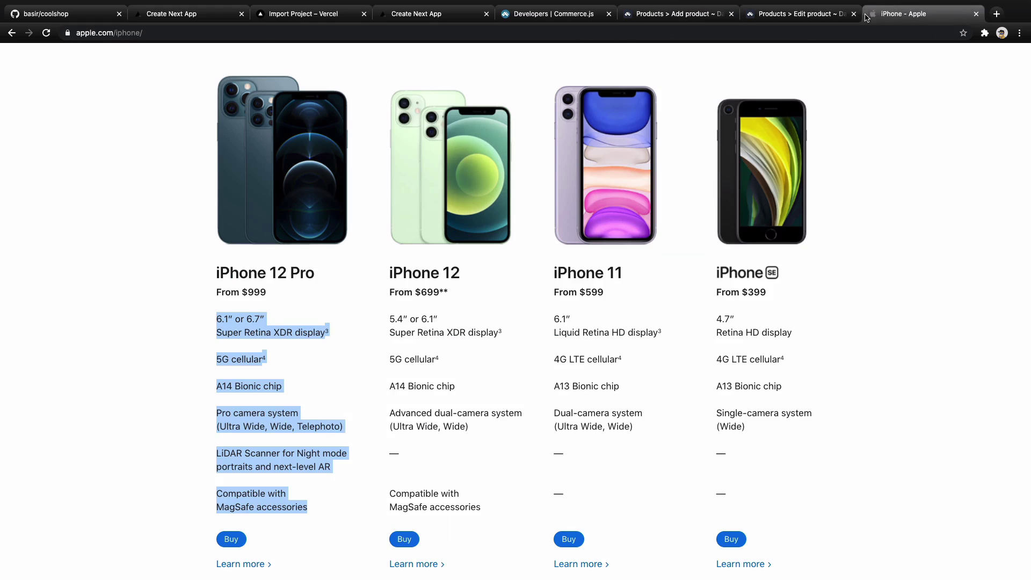
drag(886, 15, 789, 15)
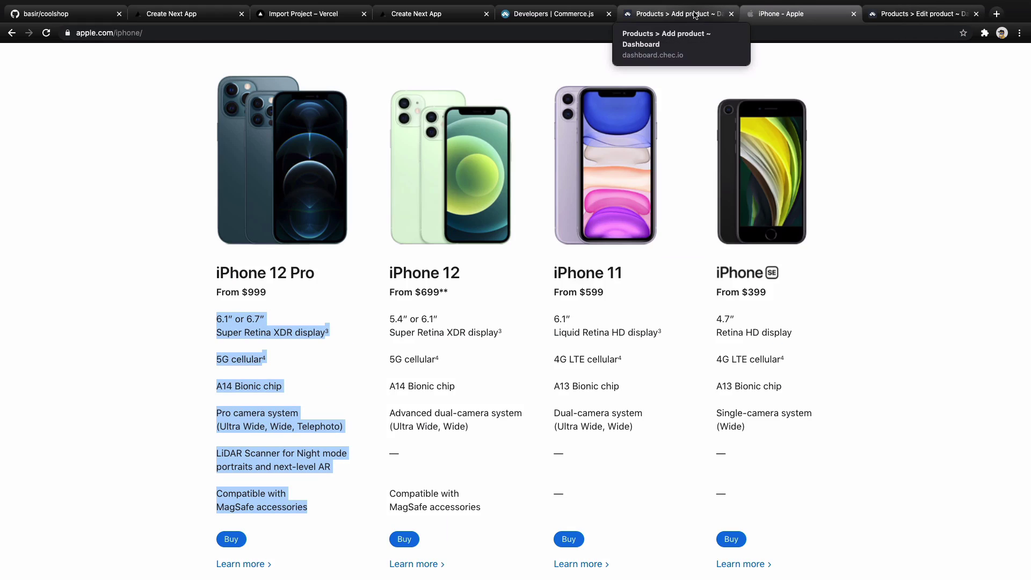
click(695, 14)
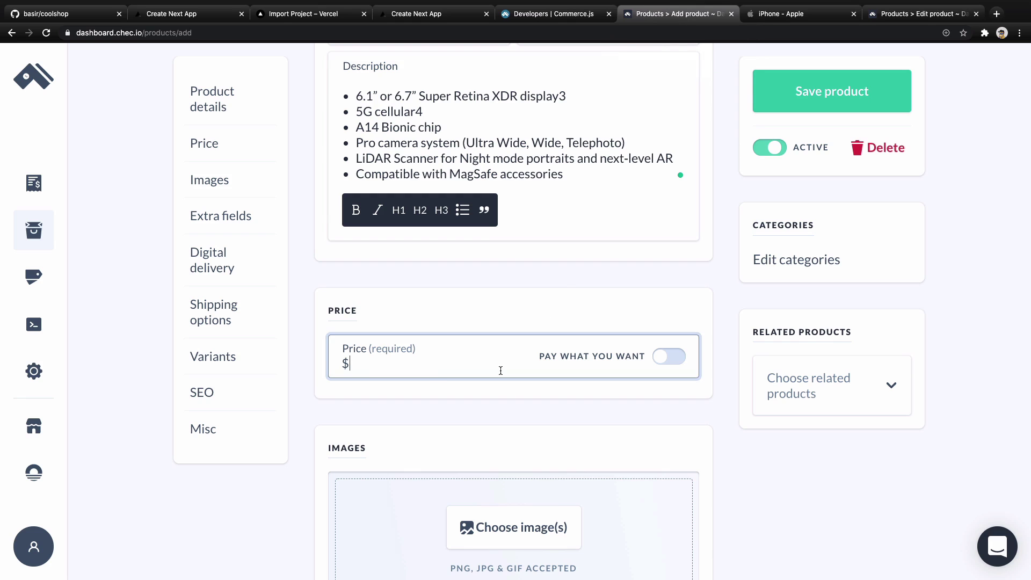
text(999)
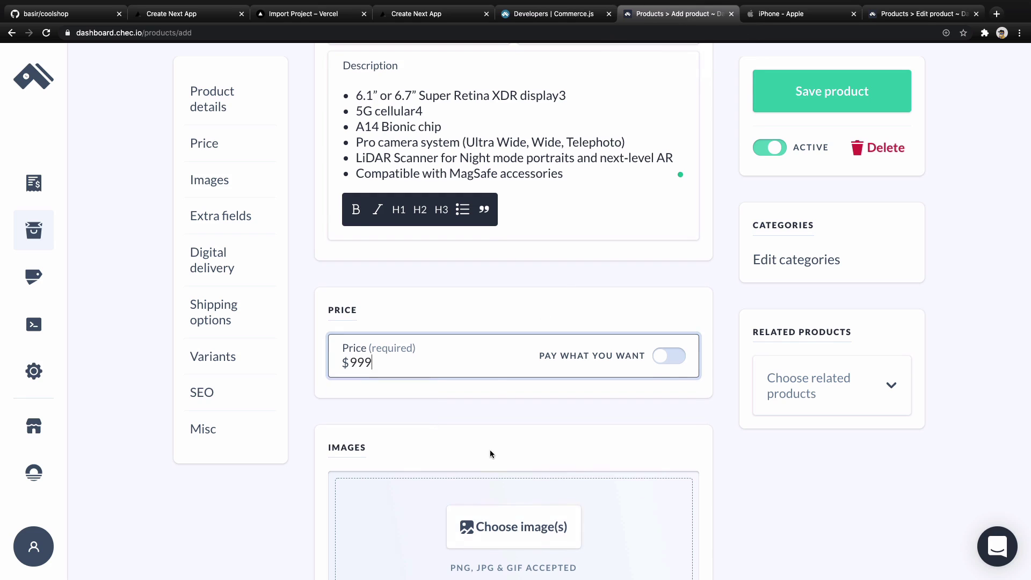
scroll(490, 454, down, 3)
click(784, 14)
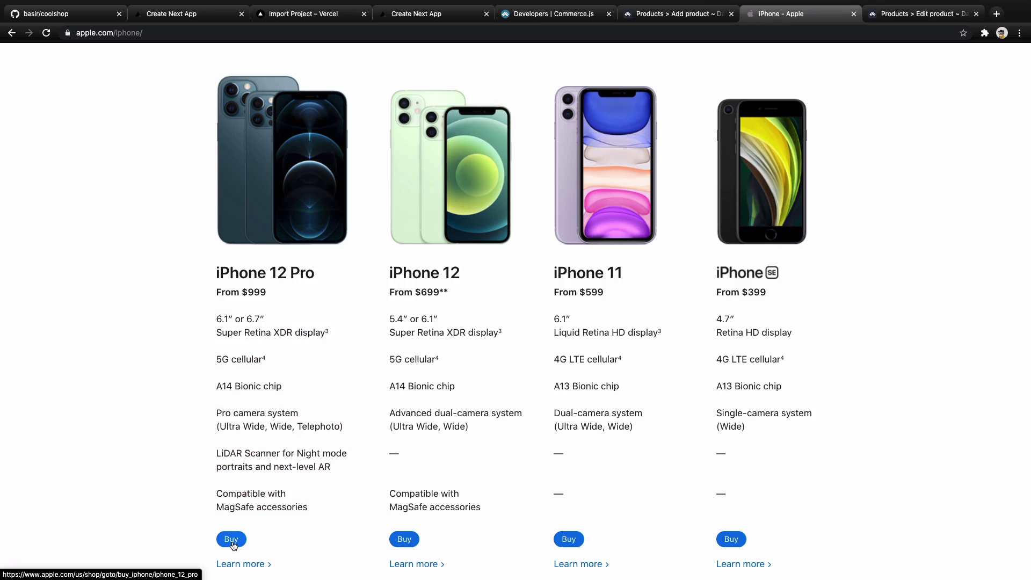
Save the iPhone 12 Pro photo from Apple's buy page to the Desktop
super+click(231, 540)
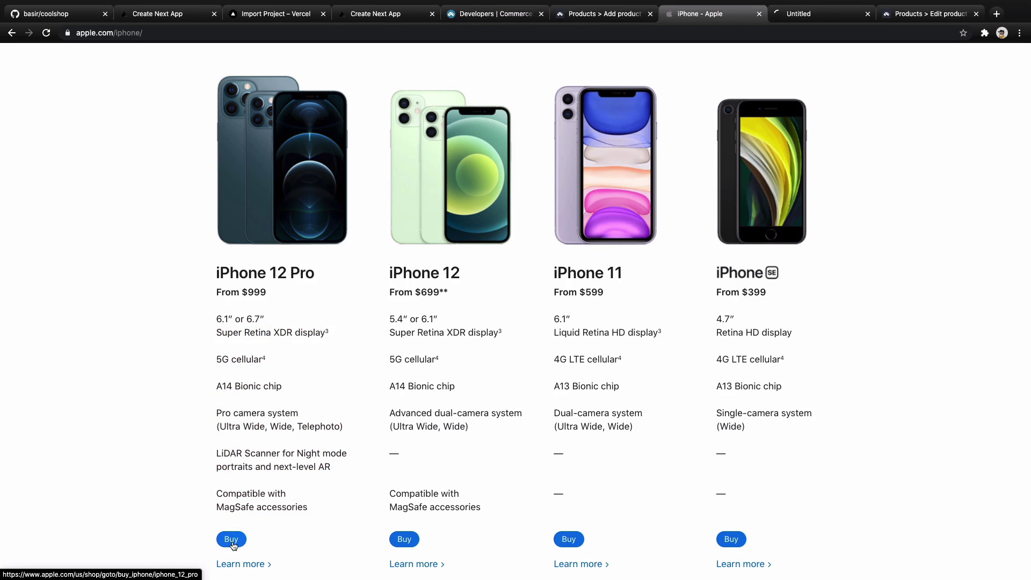
click(799, 16)
right_click(371, 388)
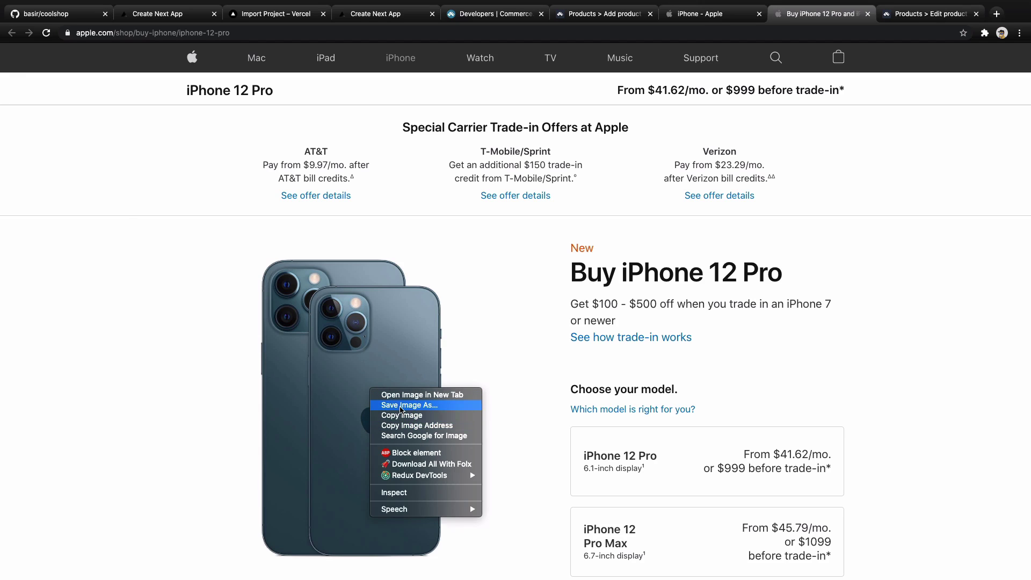
click(400, 406)
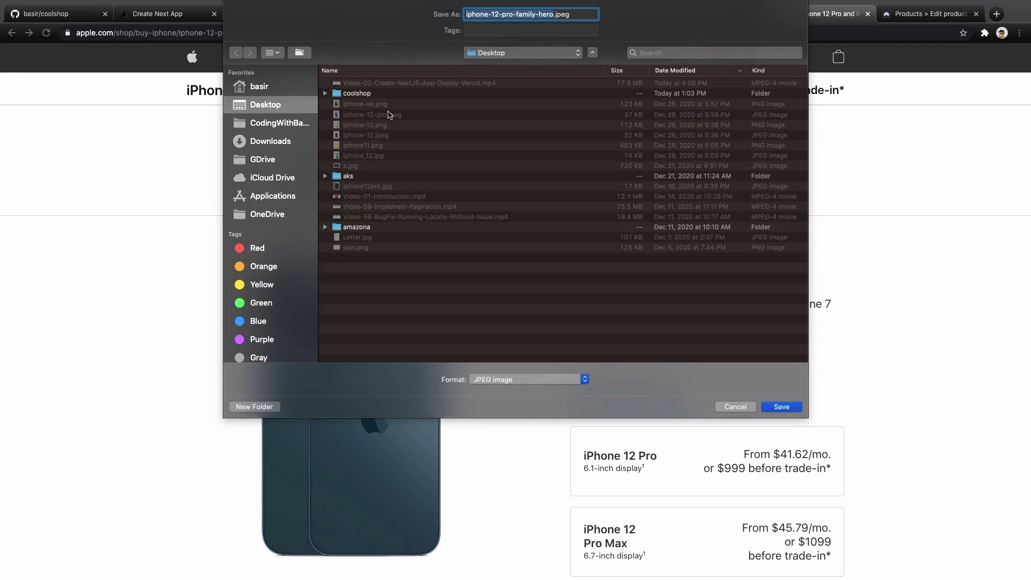
click(782, 406)
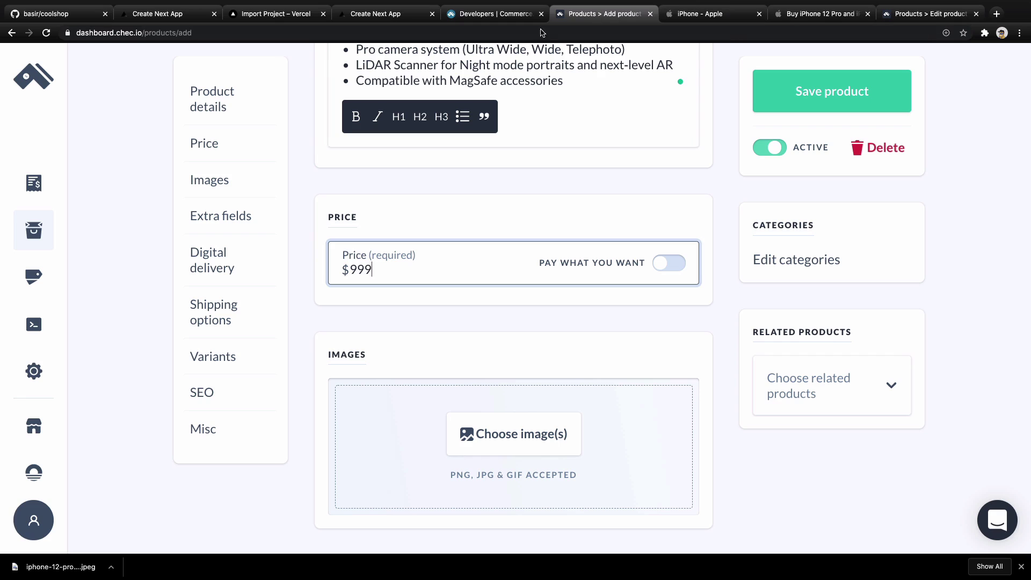
Upload iphone-12-pro-family-hero.jpeg as the product's image
click(451, 251)
scroll(451, 251, down, 2)
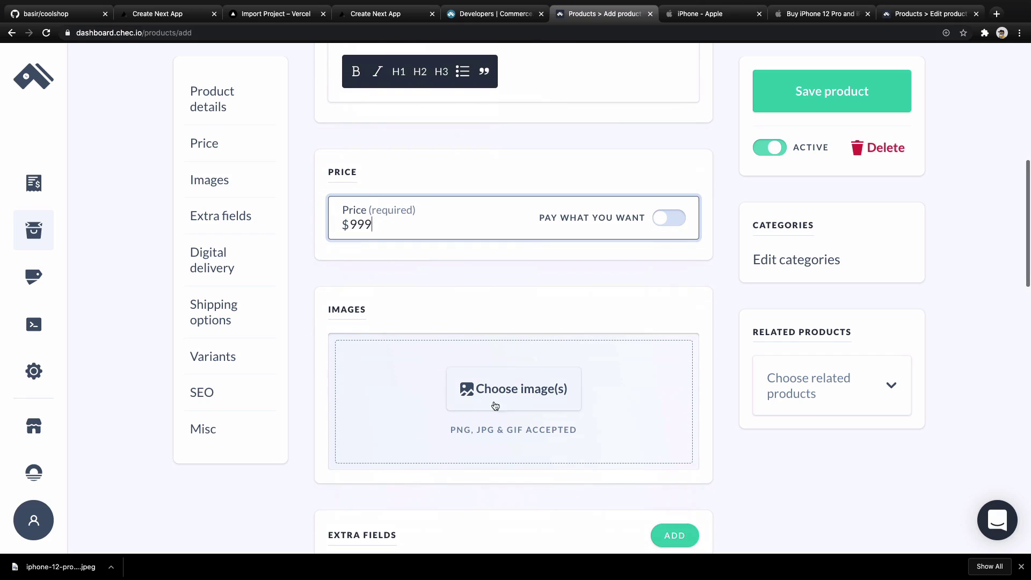
click(507, 374)
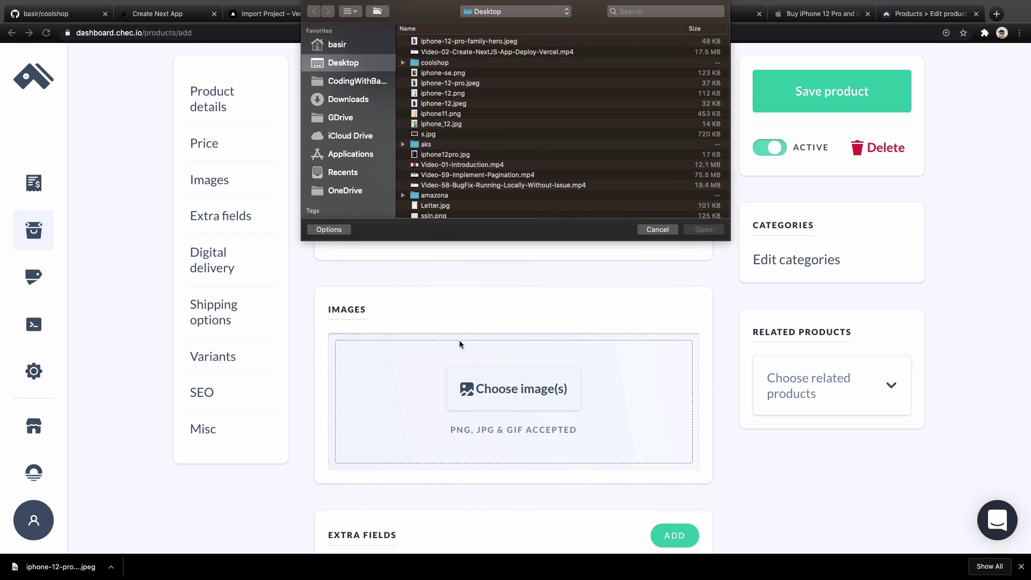
double_click(454, 41)
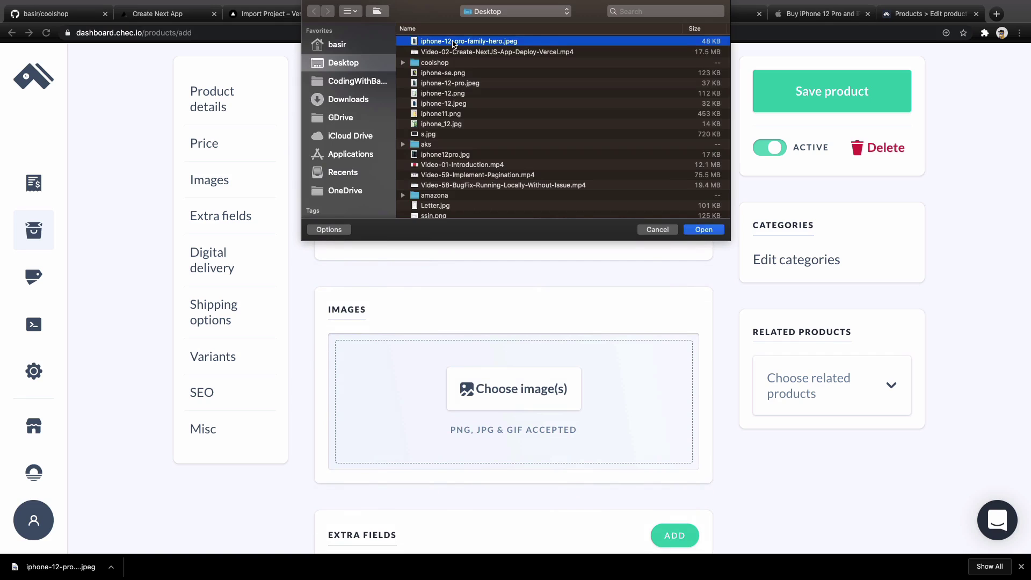
scroll(510, 252, down, 9)
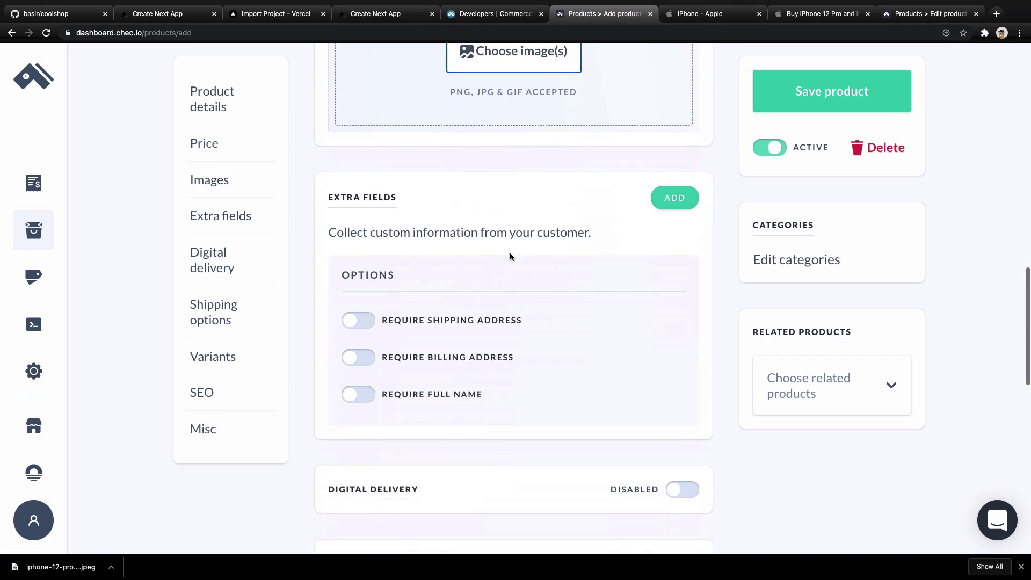
scroll(511, 257, down, 1)
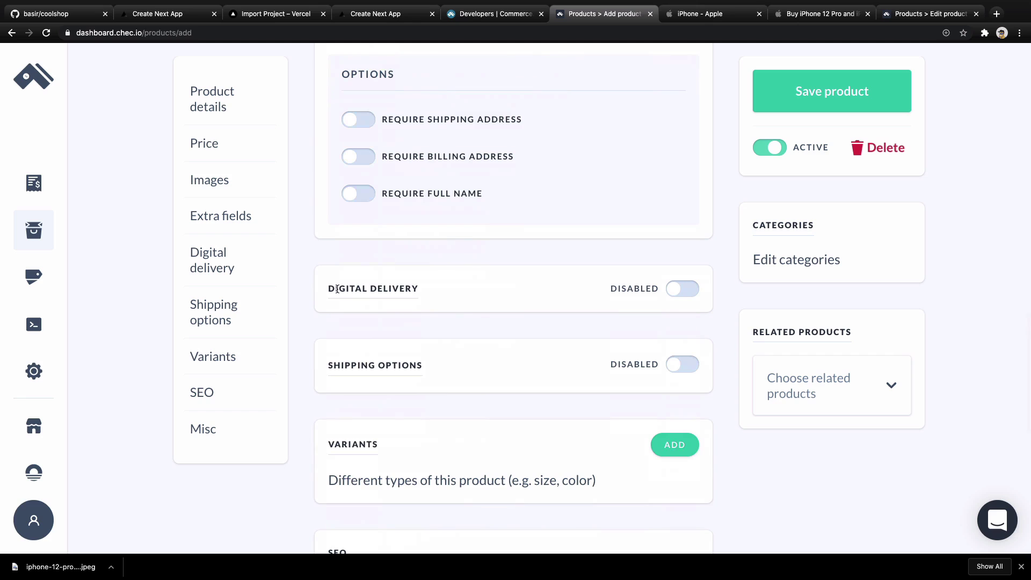
Turn on Shipping options and switch on the Domestic (United States) zone at $0
click(677, 370)
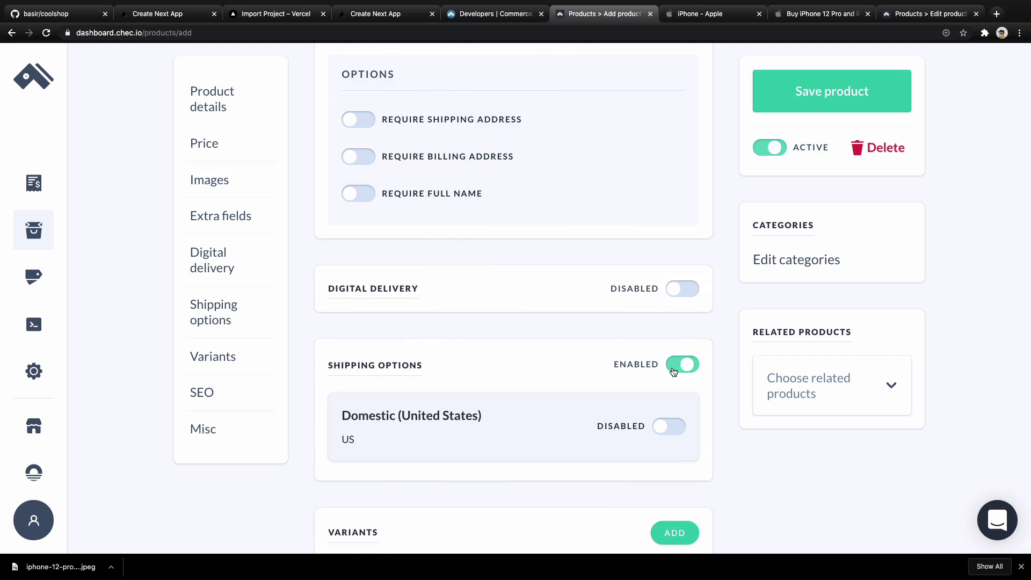
click(664, 428)
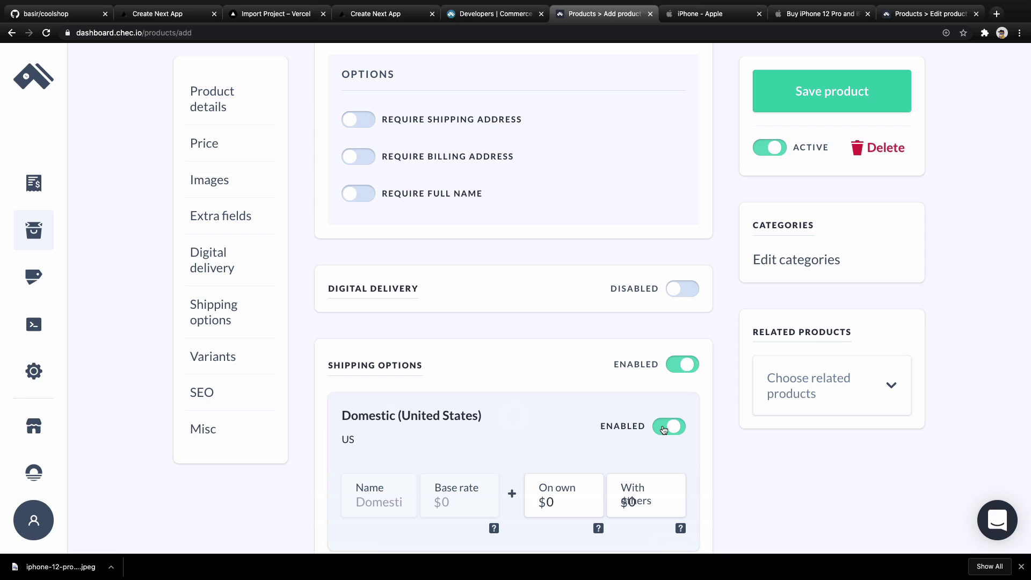
scroll(664, 428, down, 3)
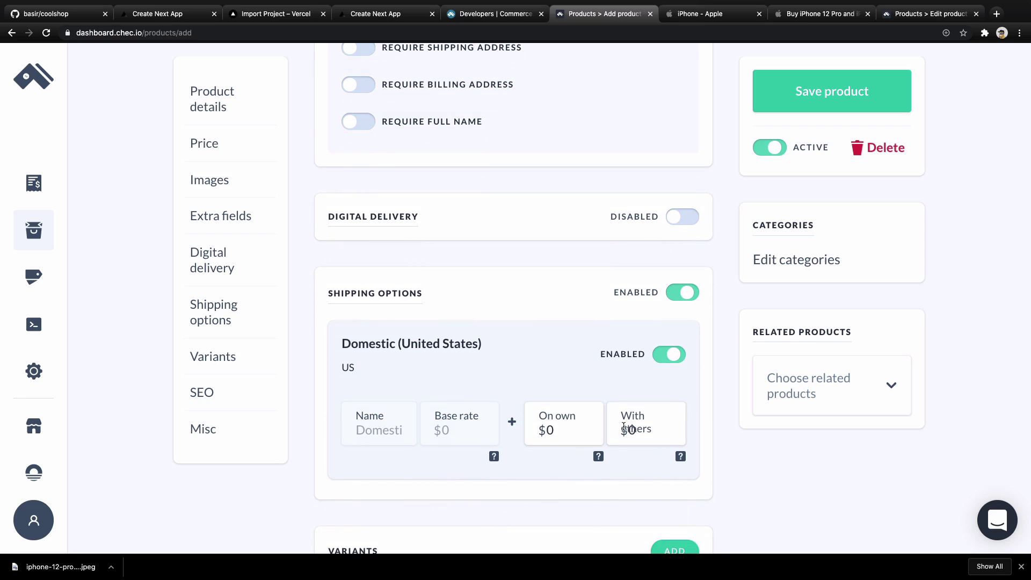
scroll(562, 428, up, 20)
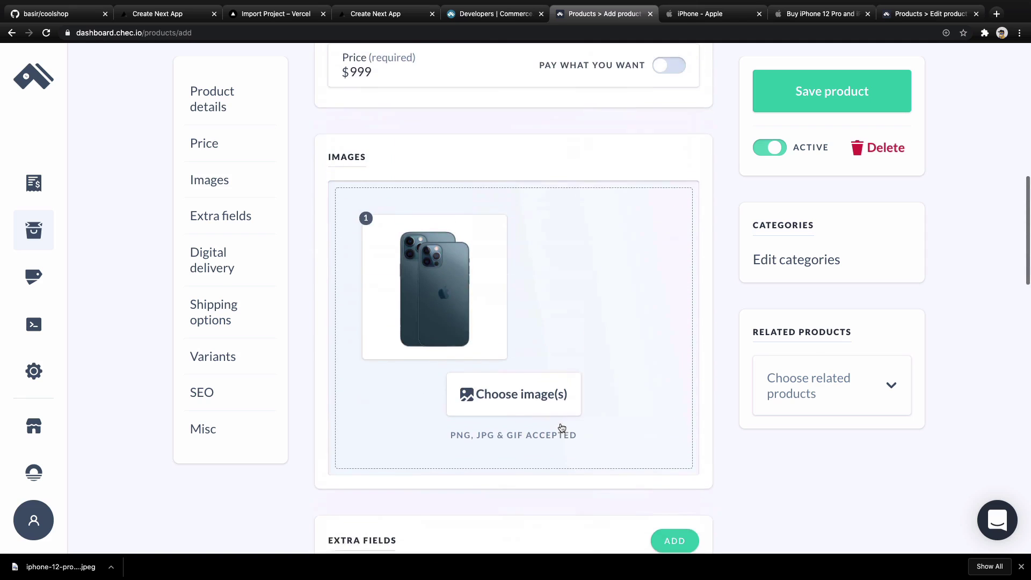
scroll(561, 426, up, 10)
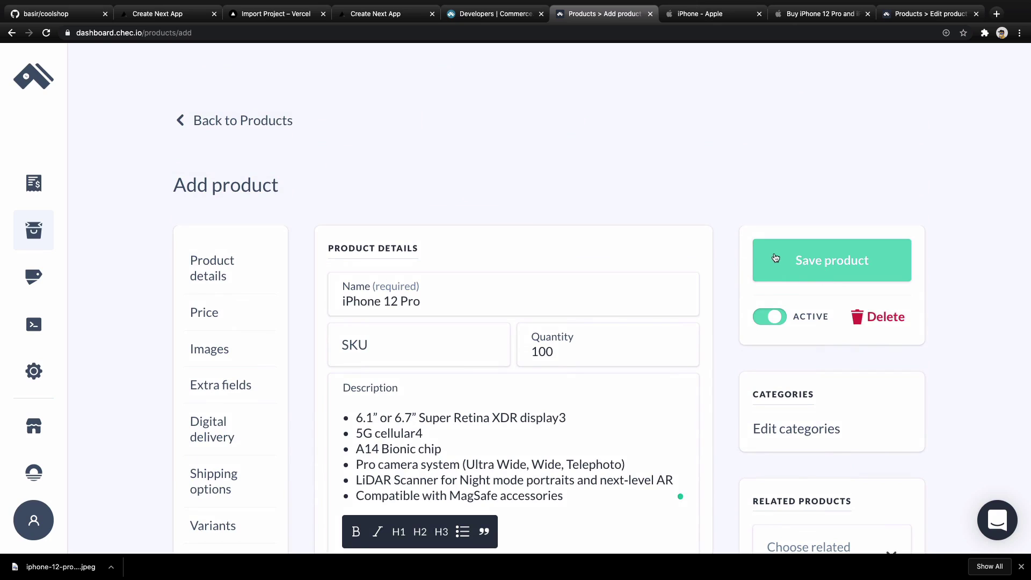
Return to the Chec Products list and bring up the sidebar's Developer settings
click(740, 14)
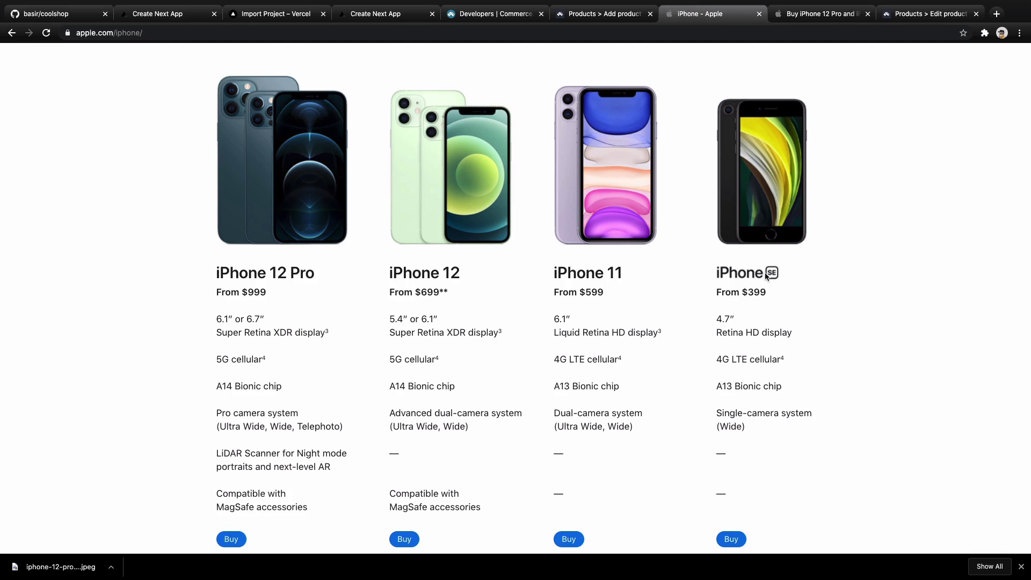
key(ctrl+shift+Tab)
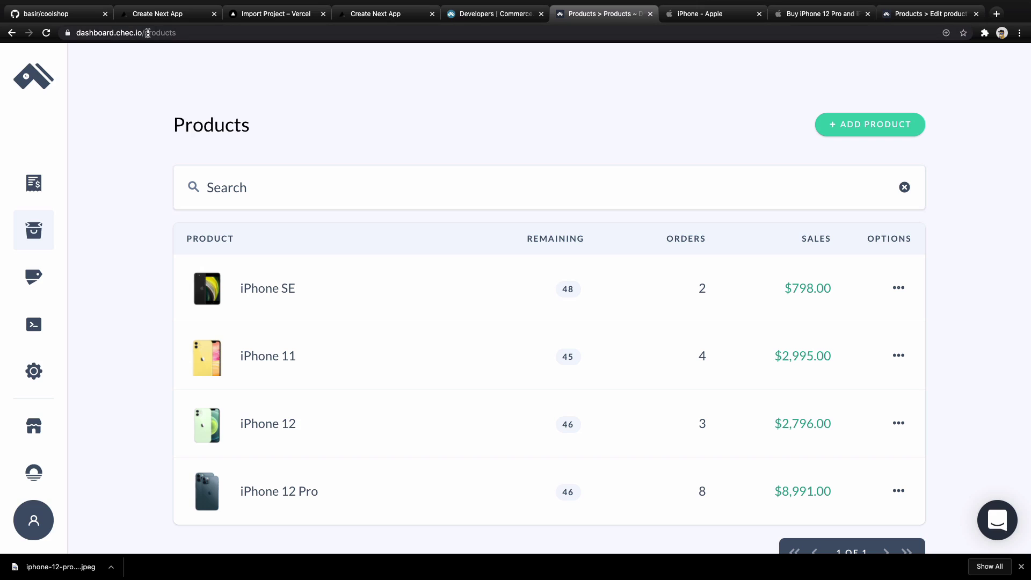
scroll(259, 336, down, 1)
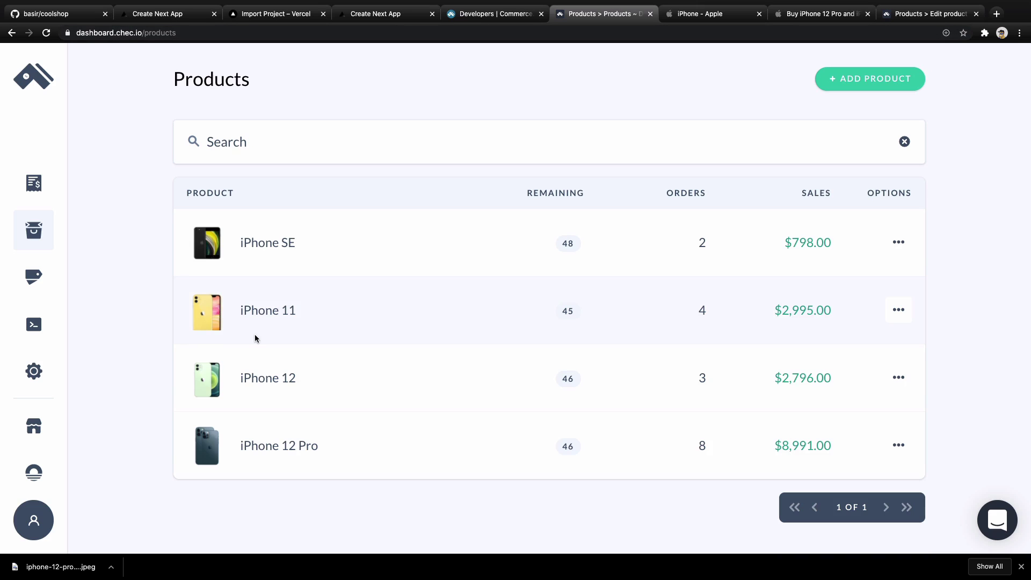
mouse_move(32, 385)
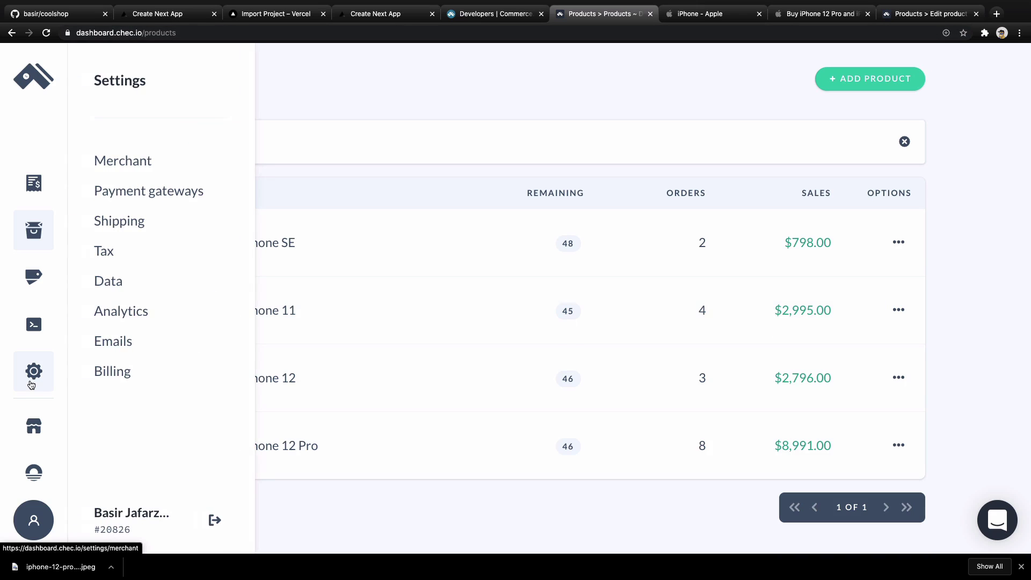
mouse_move(34, 317)
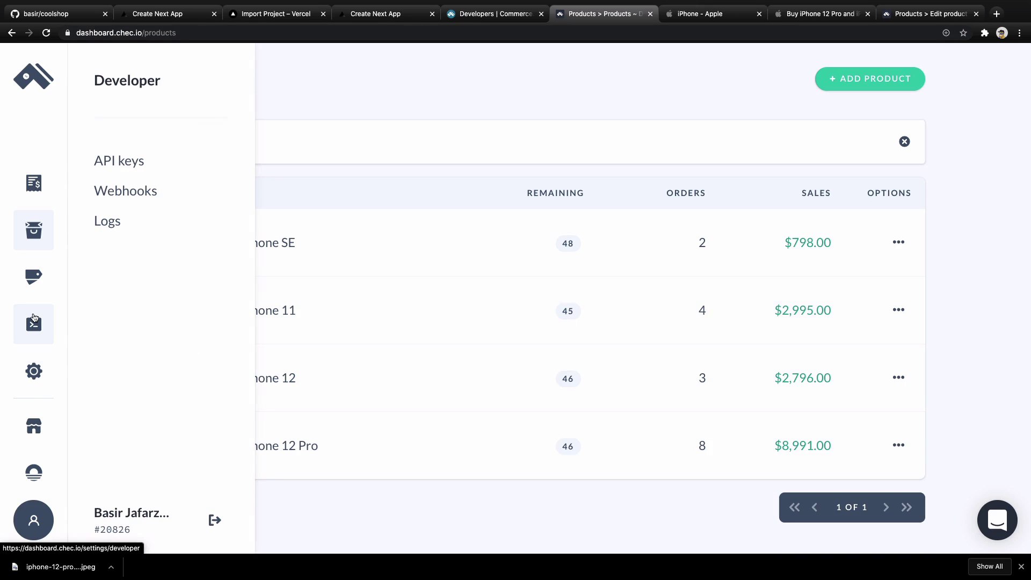
Copy the Sandbox Public Key from Developer > API keys
click(33, 329)
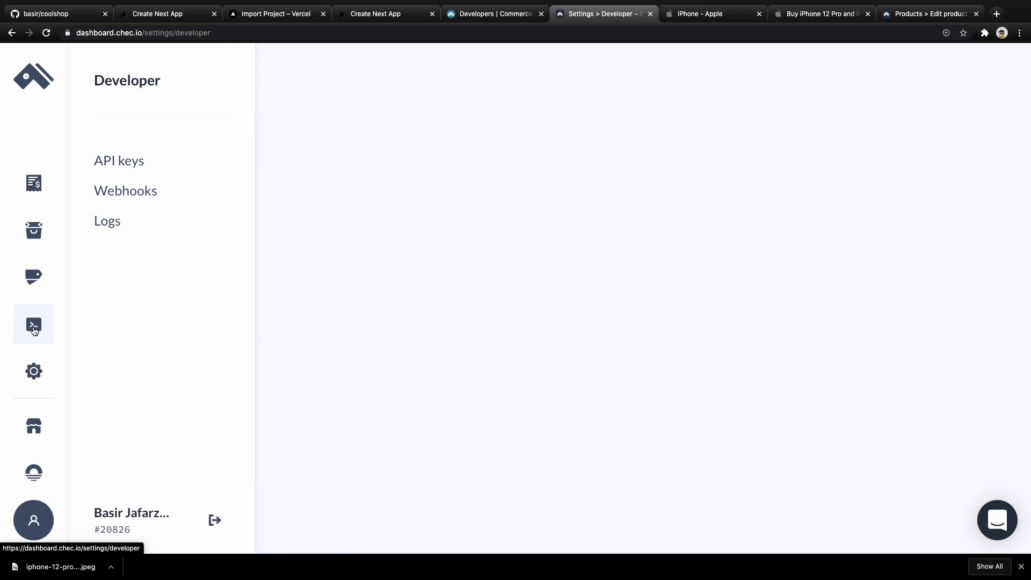
click(114, 160)
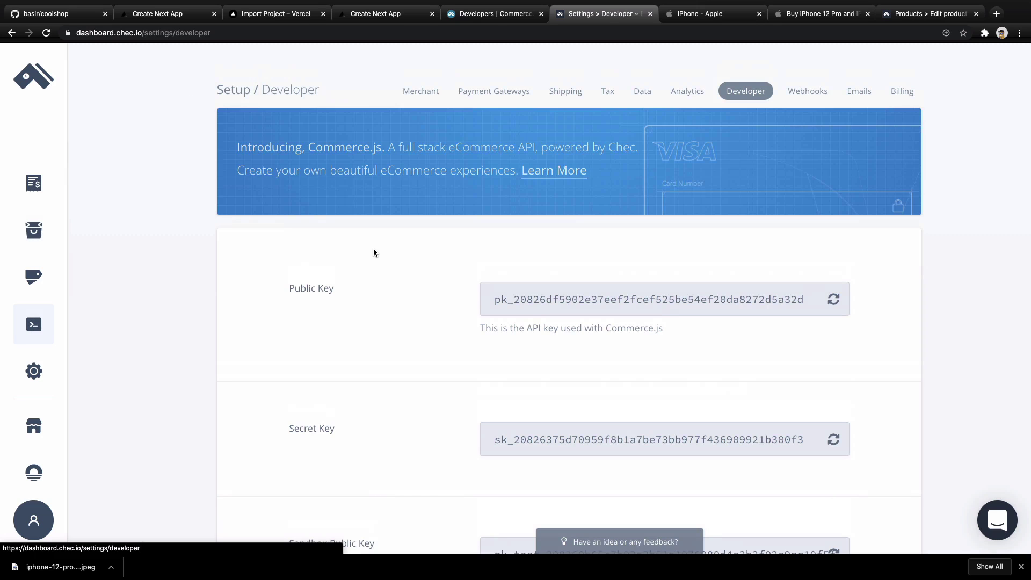
scroll(374, 252, down, 3)
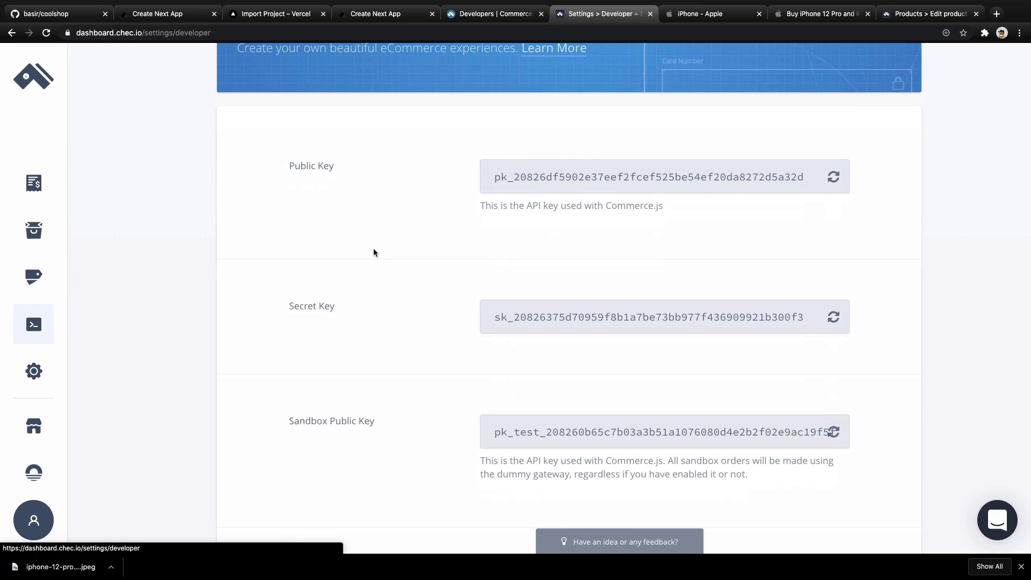
scroll(374, 251, down, 3)
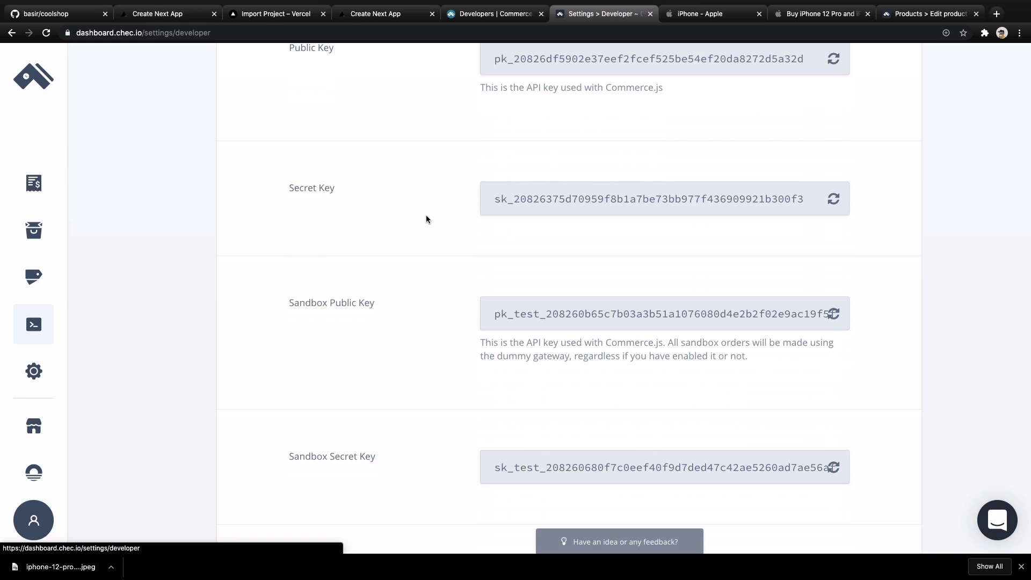
scroll(387, 337, down, 3)
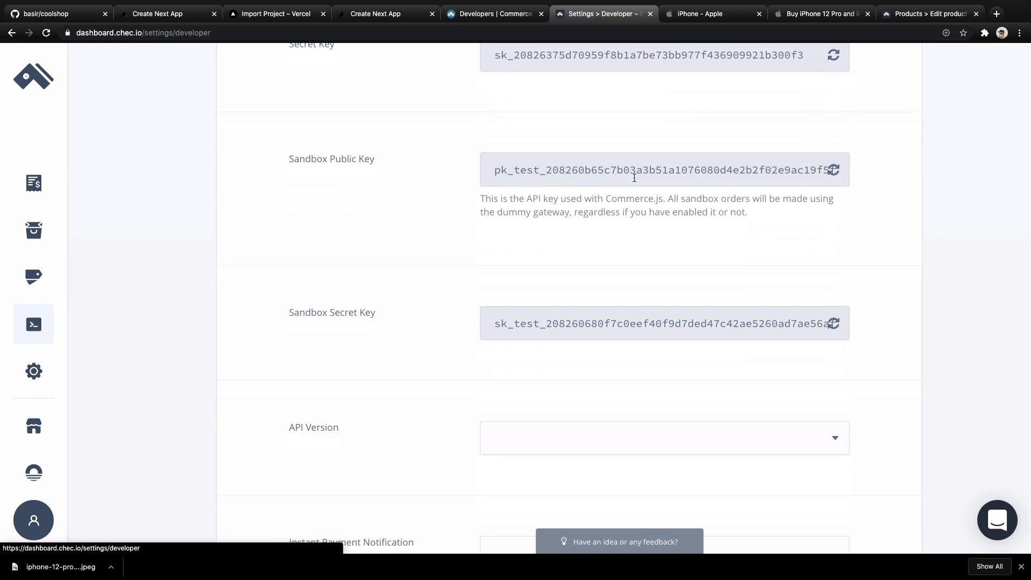
double_click(556, 170)
right_click(557, 170)
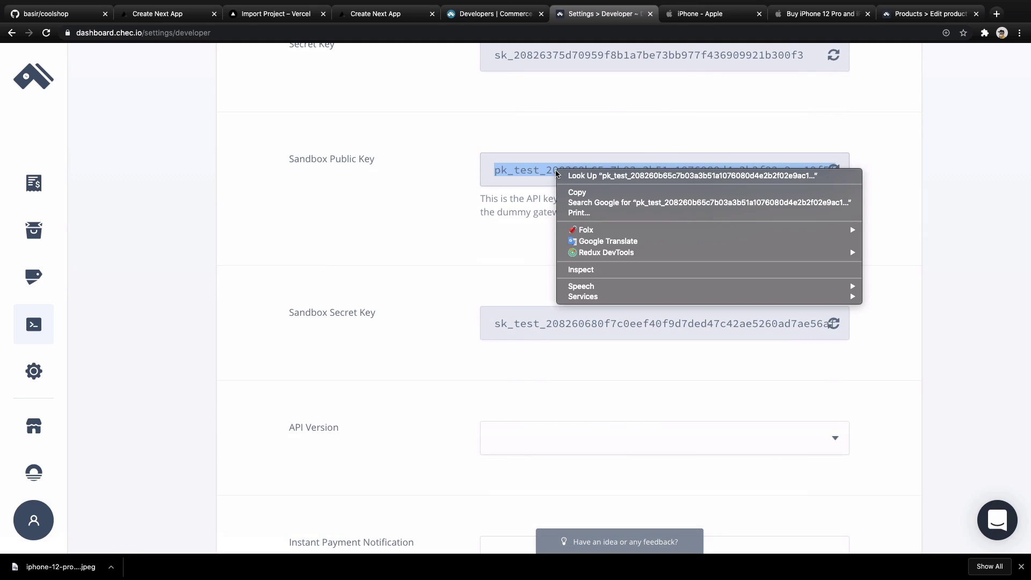
click(578, 194)
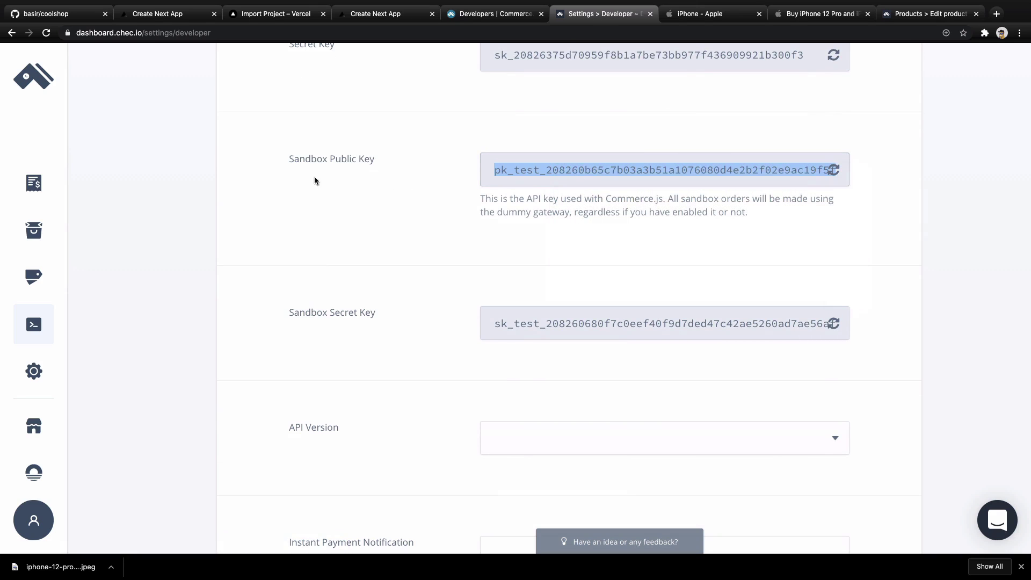
Create a new .env file in the Coolshop project root in VS Code
mouse_move(562, 577)
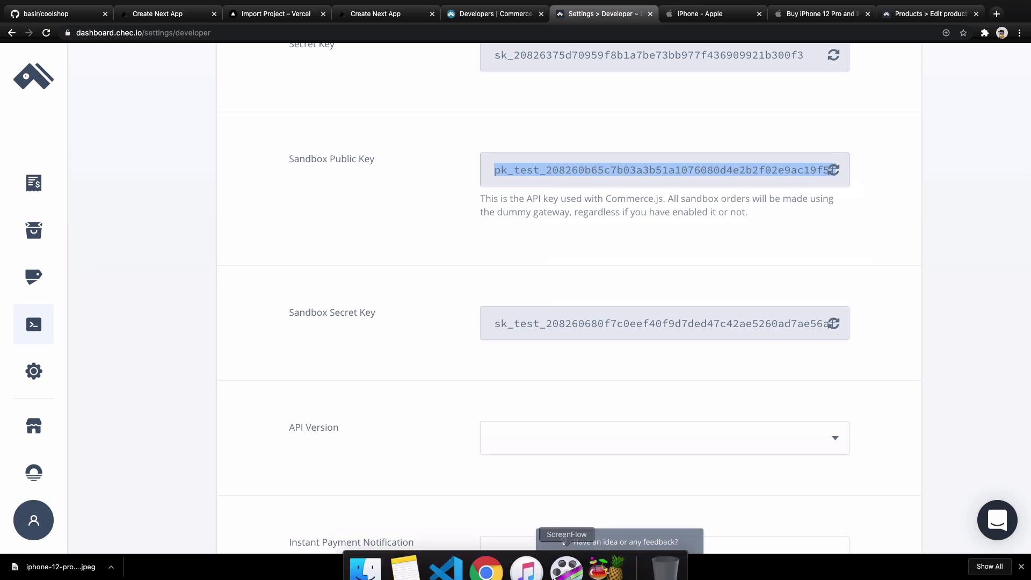
click(453, 564)
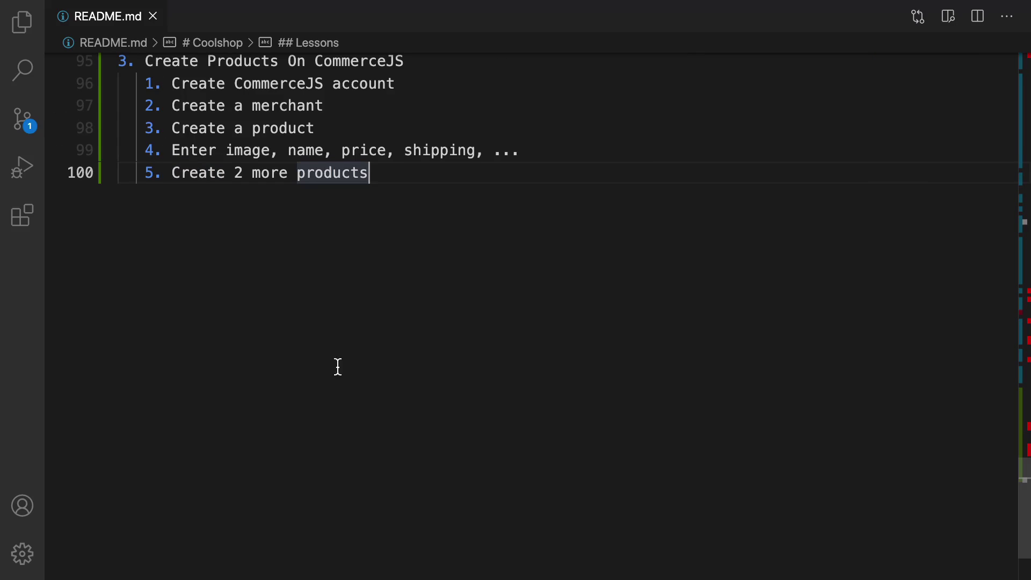
click(17, 27)
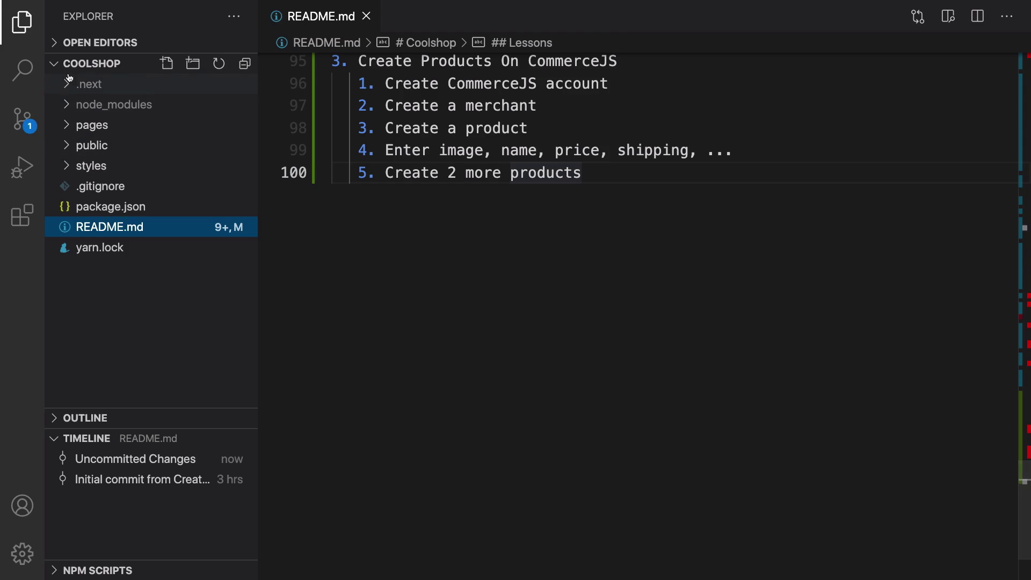
click(75, 285)
right_click(123, 314)
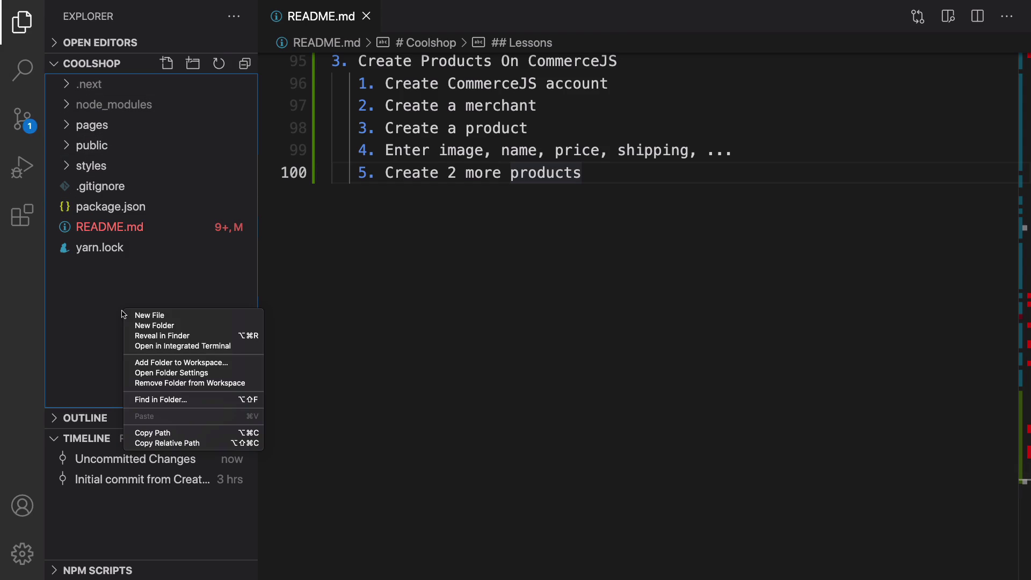
click(143, 316)
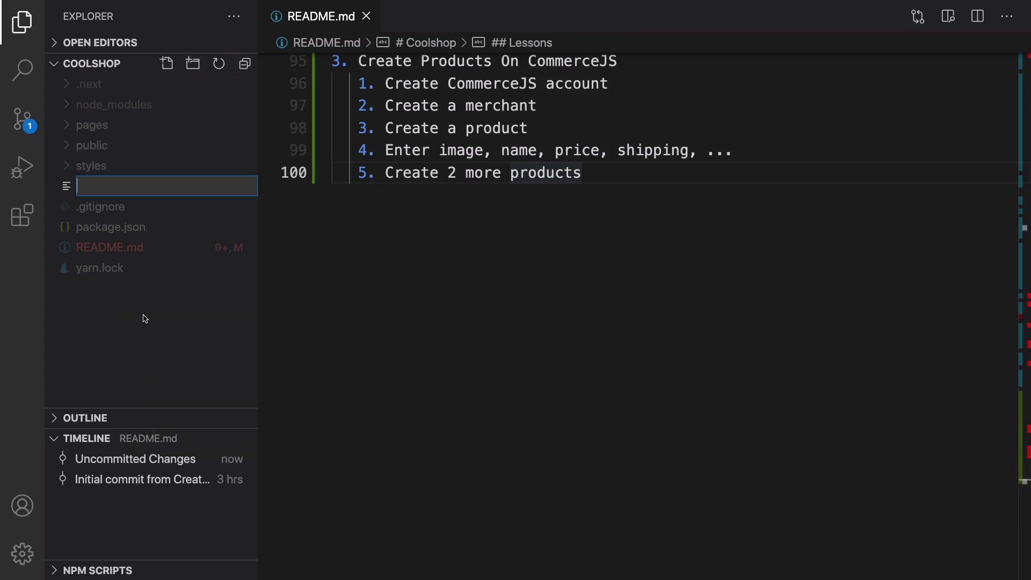
text(.env)
key(Return)
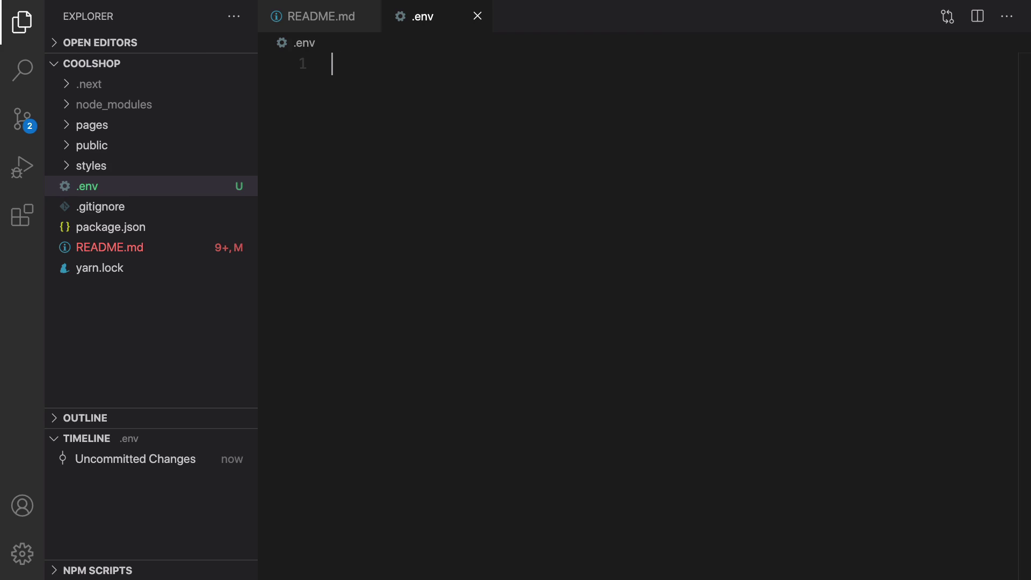
Write COMMERCE_PUBLIC_KEY= with the pasted sandbox key, then start a COMMERCE_SECRET_KEY= line
text(COMMERCE_PUB)
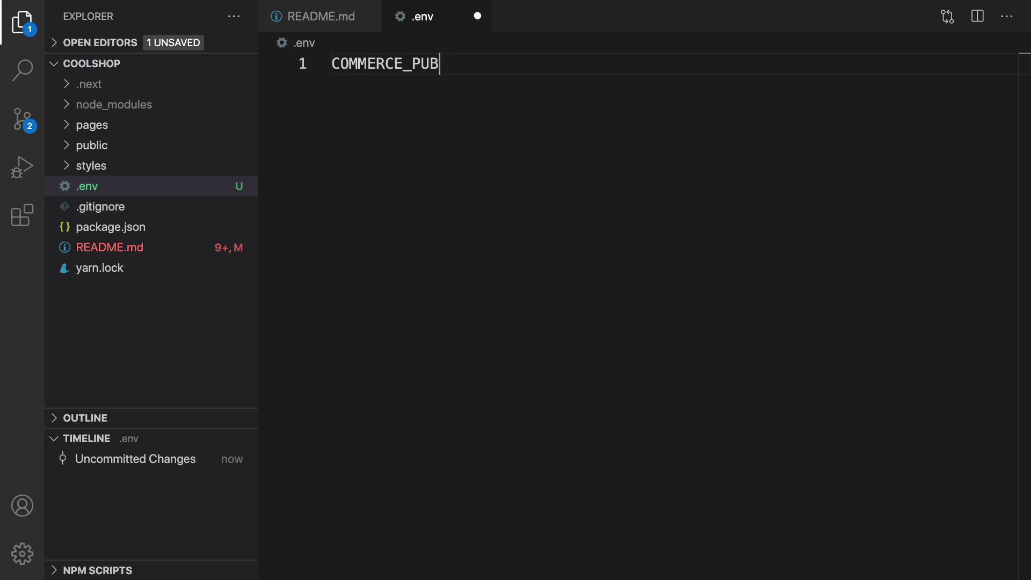
text(LIC_KEY=)
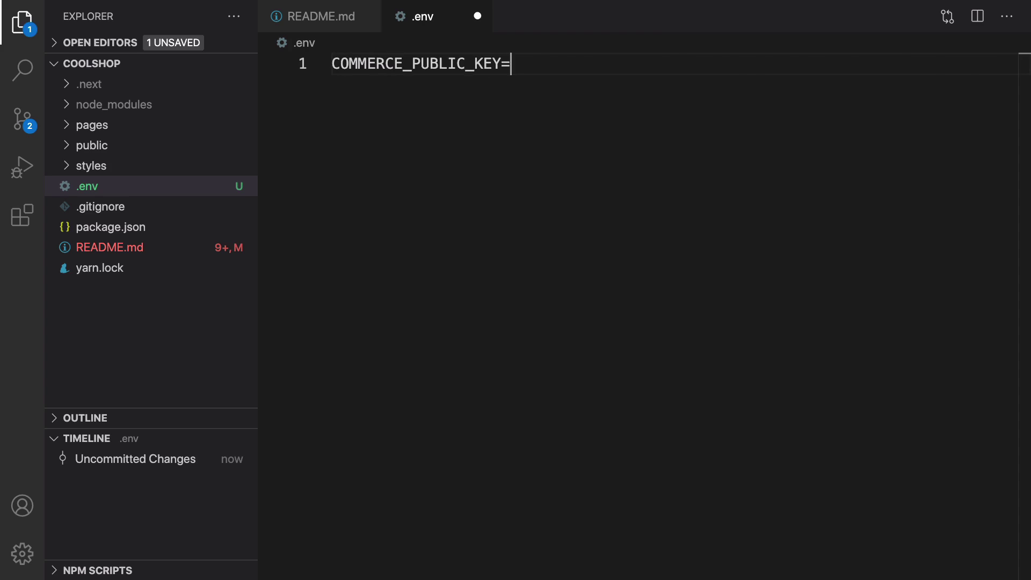
key(ctrl+v)
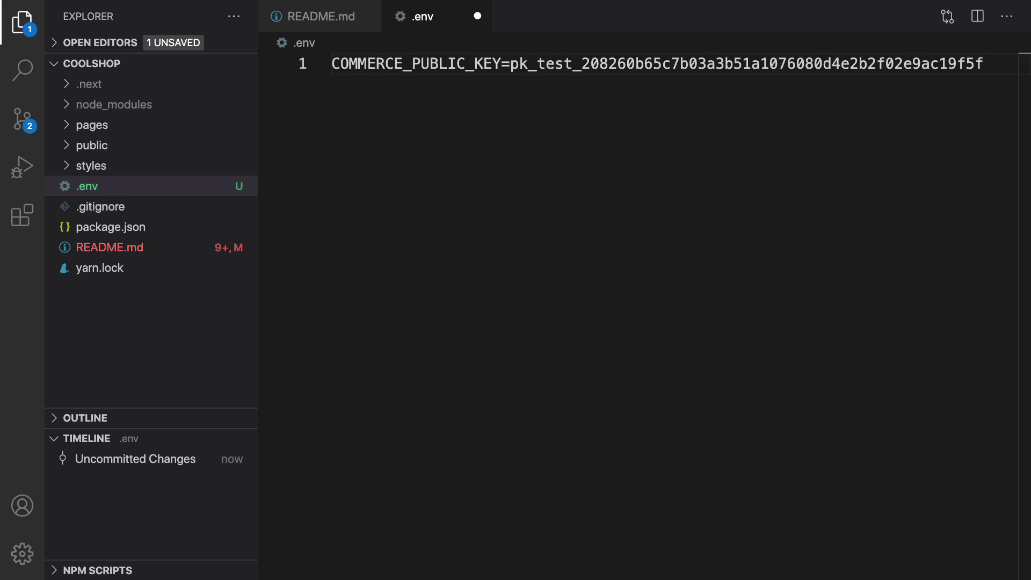
key(Return)
text(COMM)
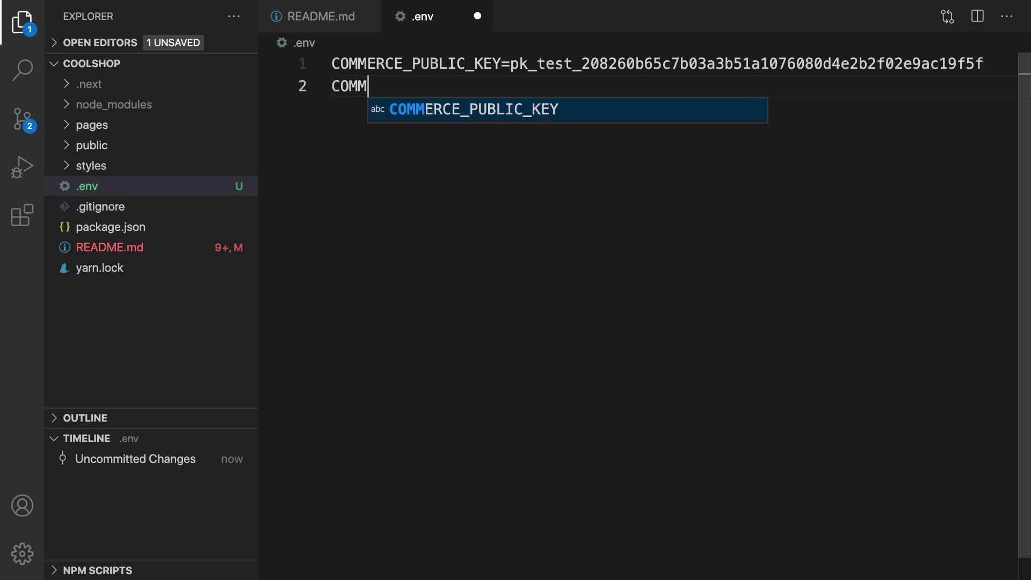
text(ERCE_SEC)
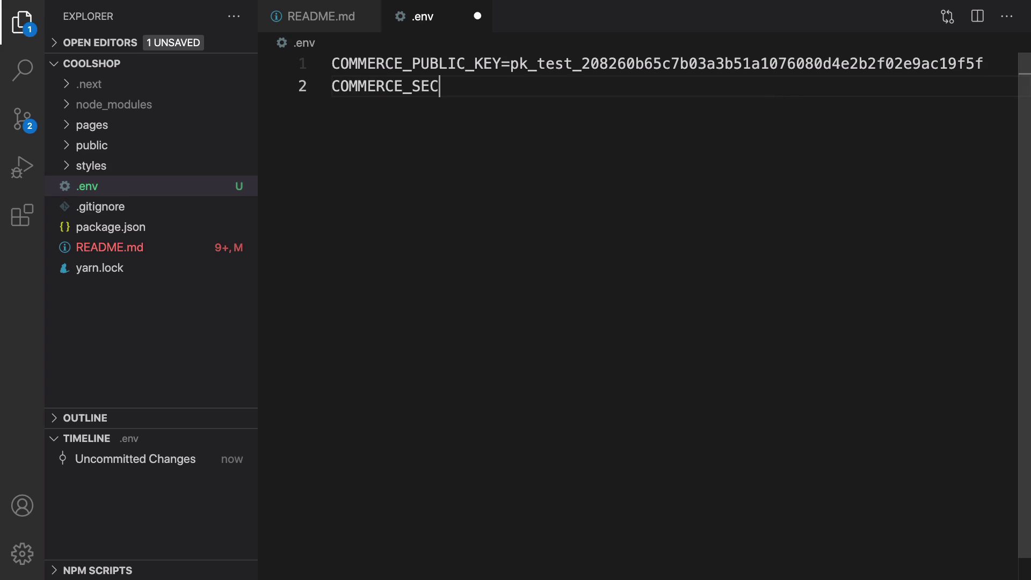
text(RET_KEY=)
Copy the Sandbox Secret Key from Chec and paste it after COMMERCE_SECRET_KEY= in .env
key(ctrl+Right)
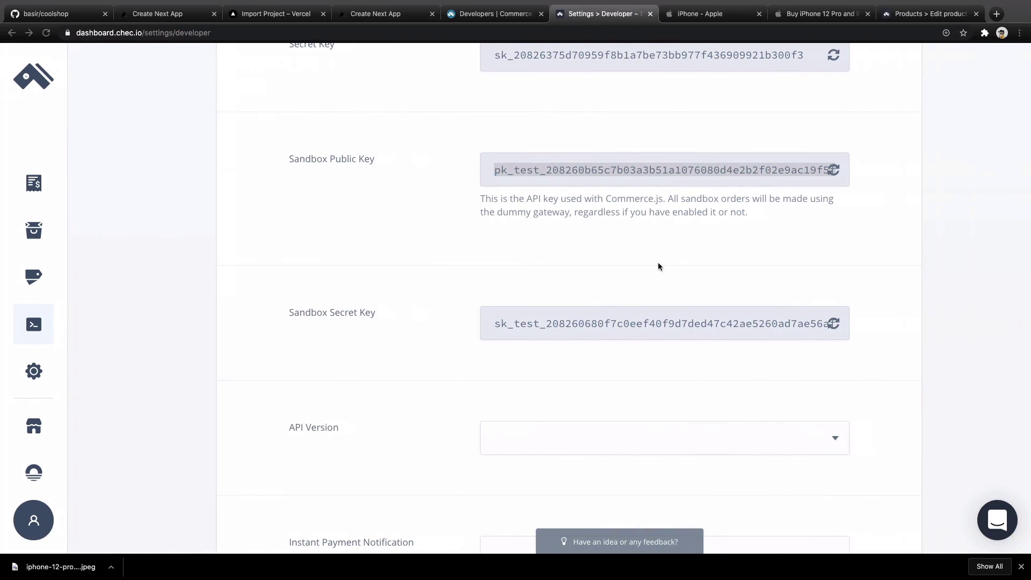
double_click(641, 316)
right_click(638, 317)
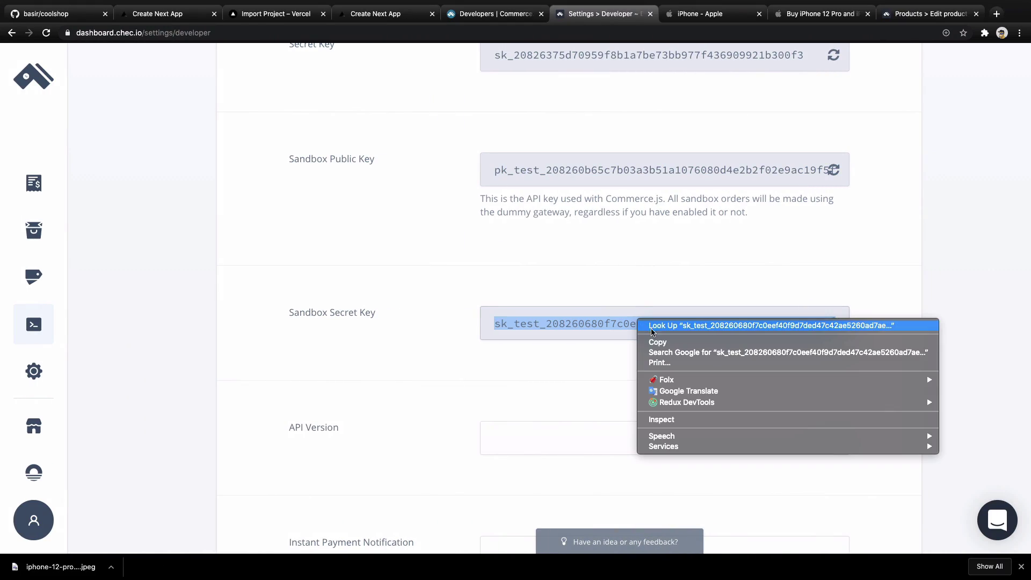
click(658, 342)
key(ctrl+Left)
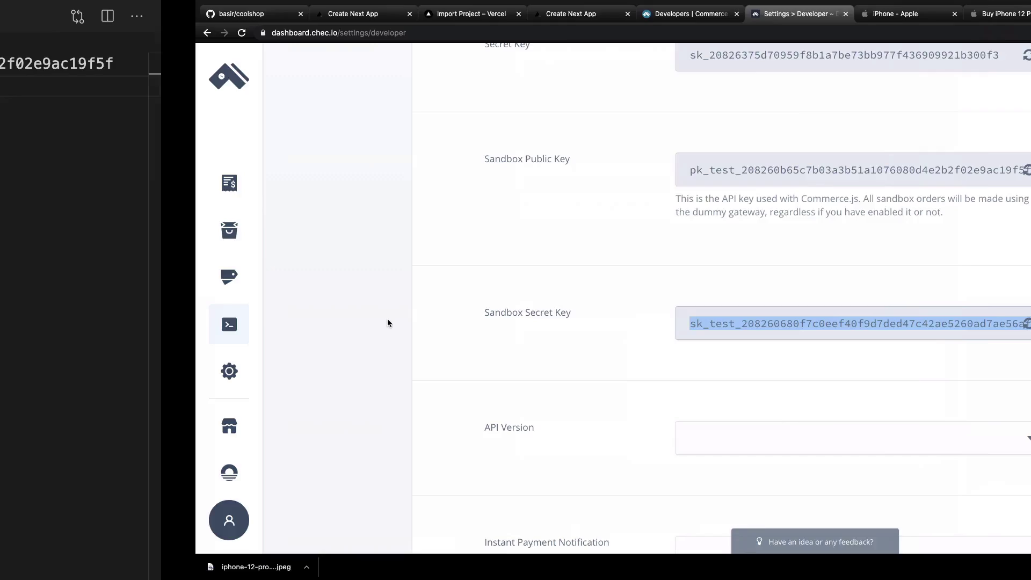
key(super+v)
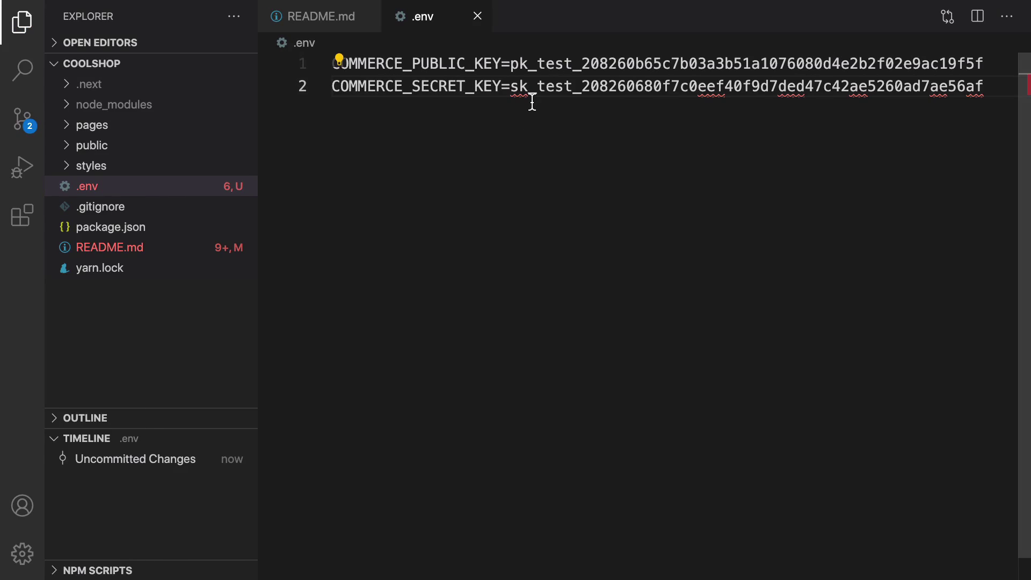
Cross-check both keys in .env against the Chec developer settings page
key(ctrl+Right)
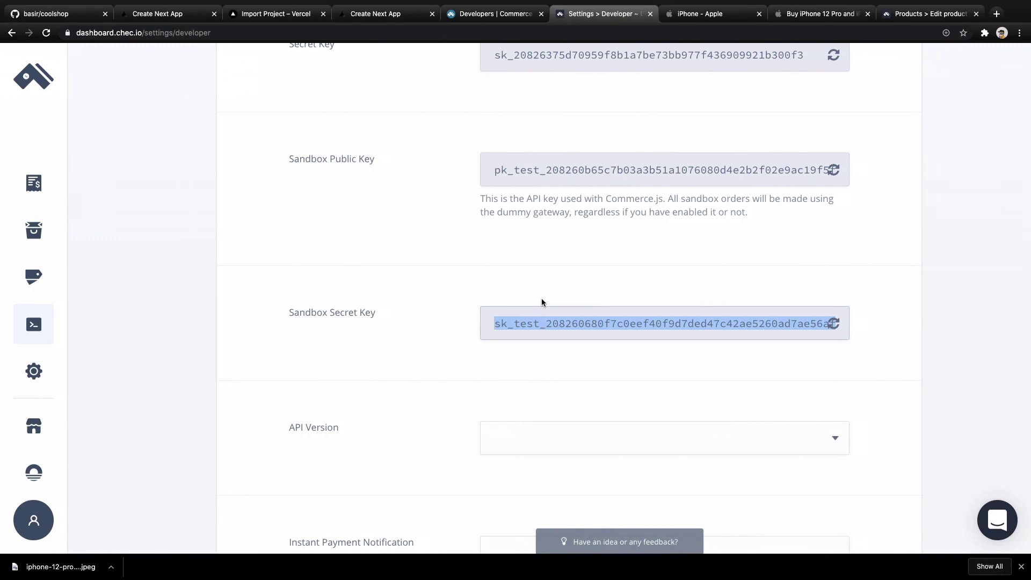
scroll(541, 301, up, 3)
key(ctrl+Left)
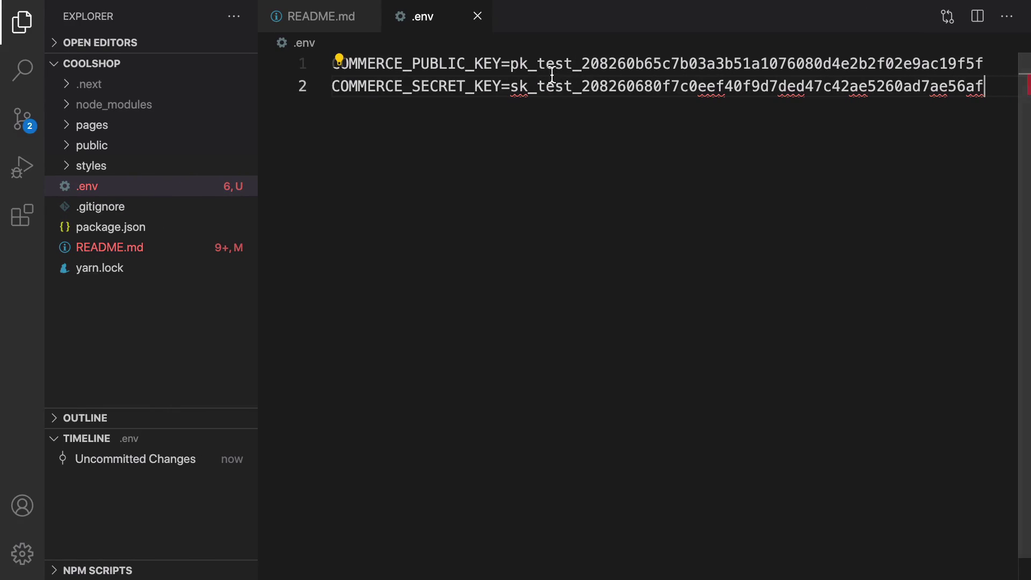
Compare the live and sandbox public and secret key values on the Chec developer settings page
key(ctrl+Right)
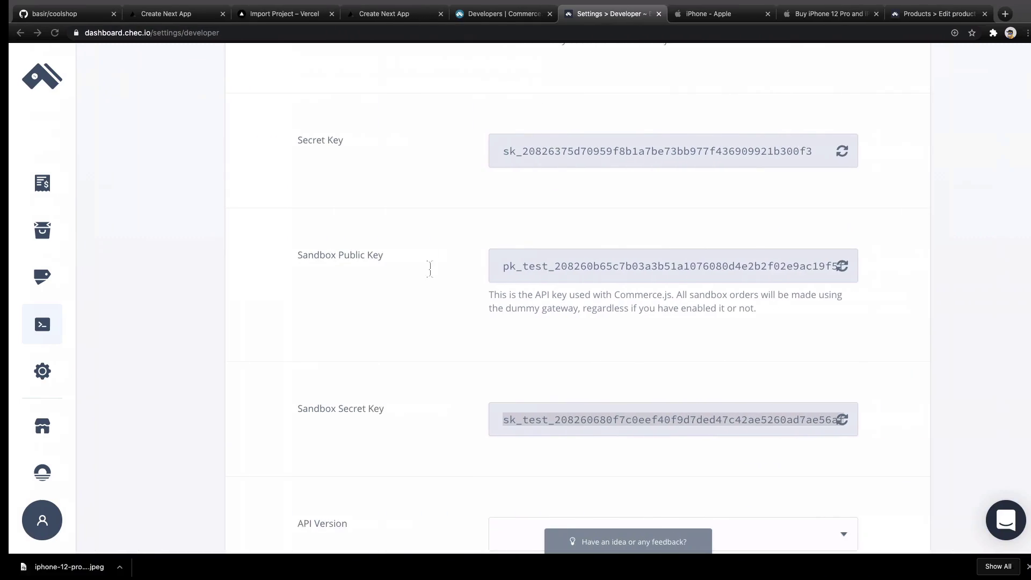
scroll(429, 270, up, 3)
scroll(554, 215, up, 3)
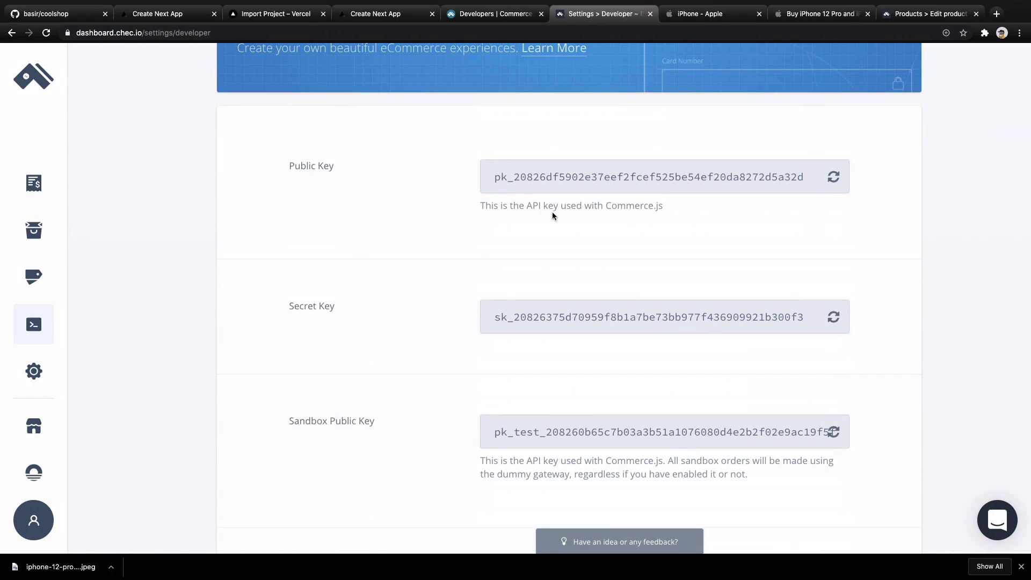
double_click(506, 174)
double_click(538, 432)
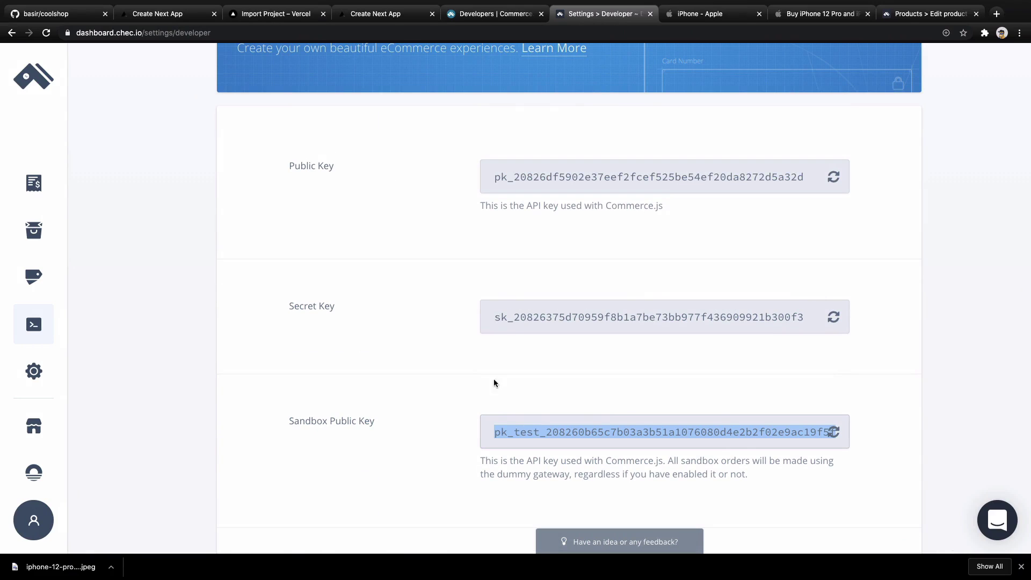
double_click(519, 317)
scroll(519, 318, down, 5)
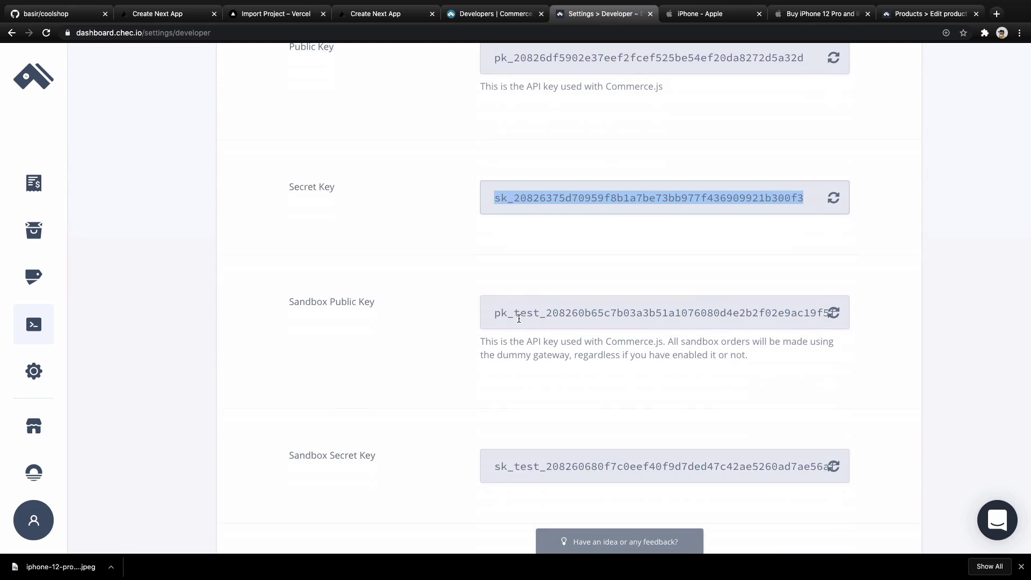
double_click(555, 438)
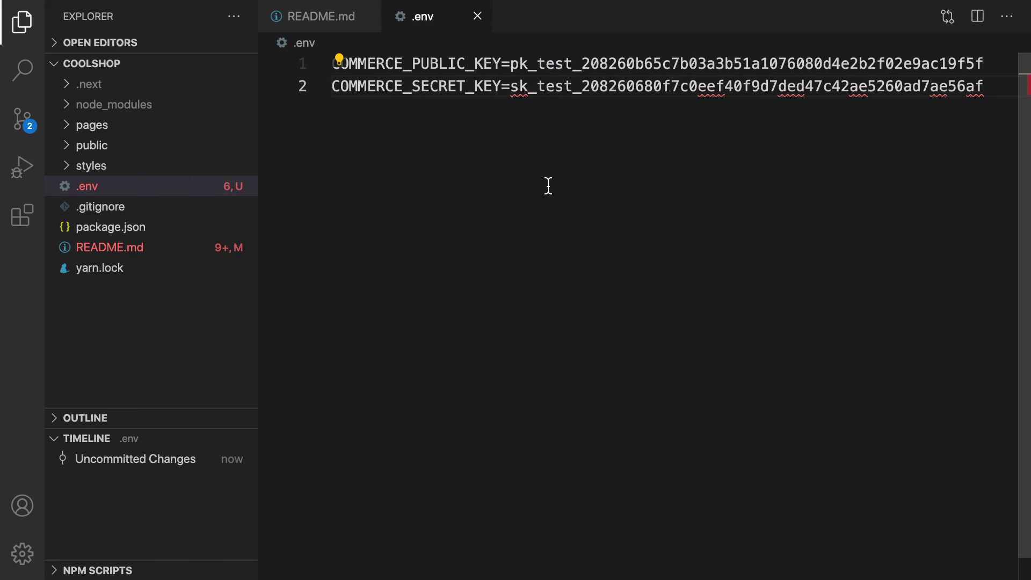
Add .env to .gitignore from the Source Control changes list, then review README.md
click(31, 128)
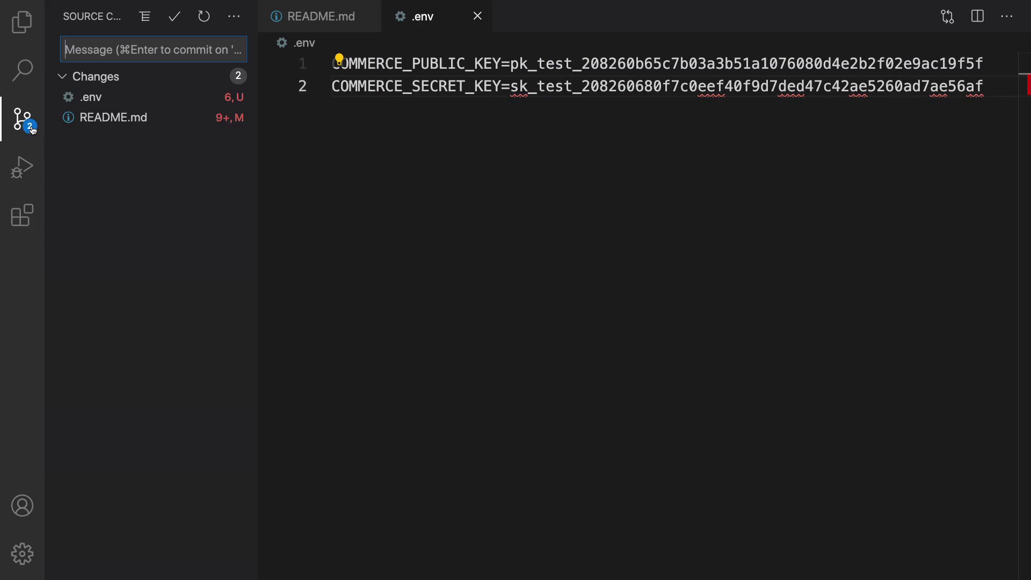
right_click(89, 98)
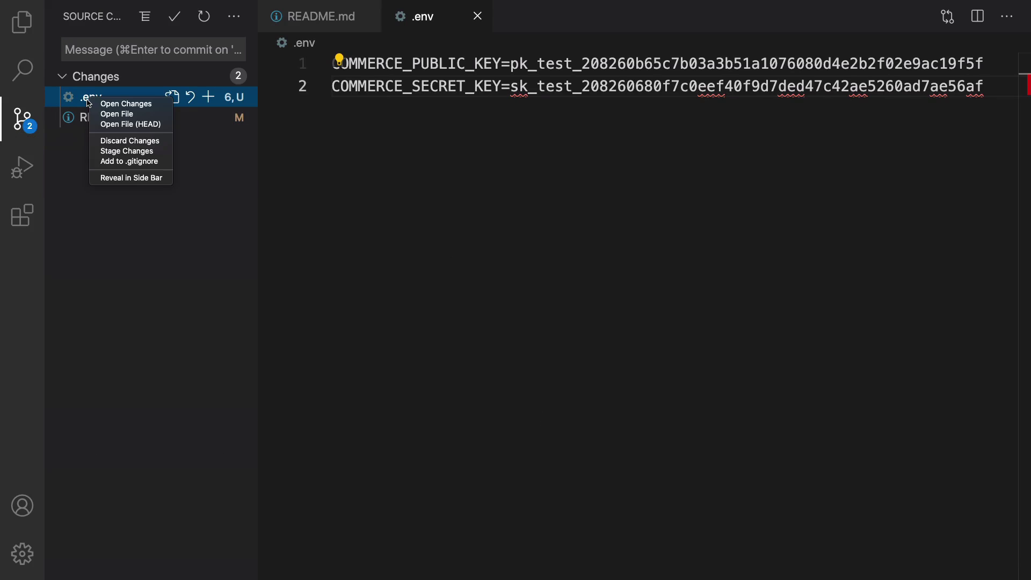
click(112, 162)
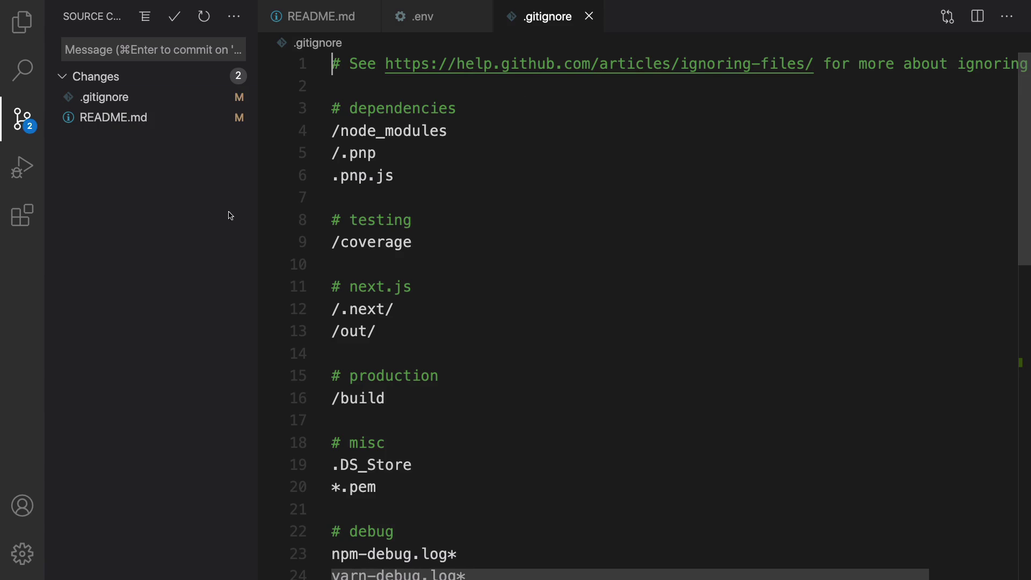
click(115, 117)
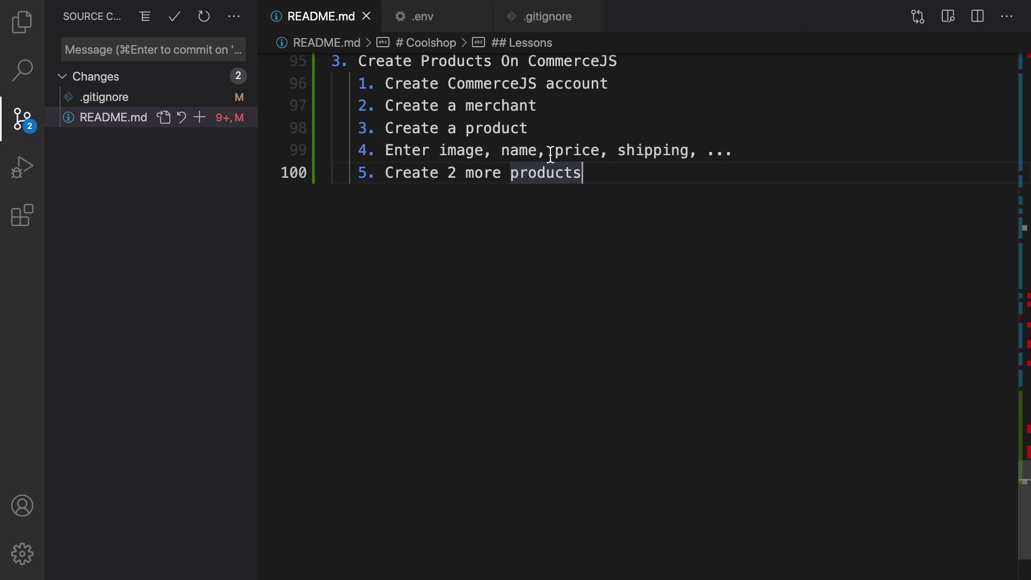
key(super+Tab)
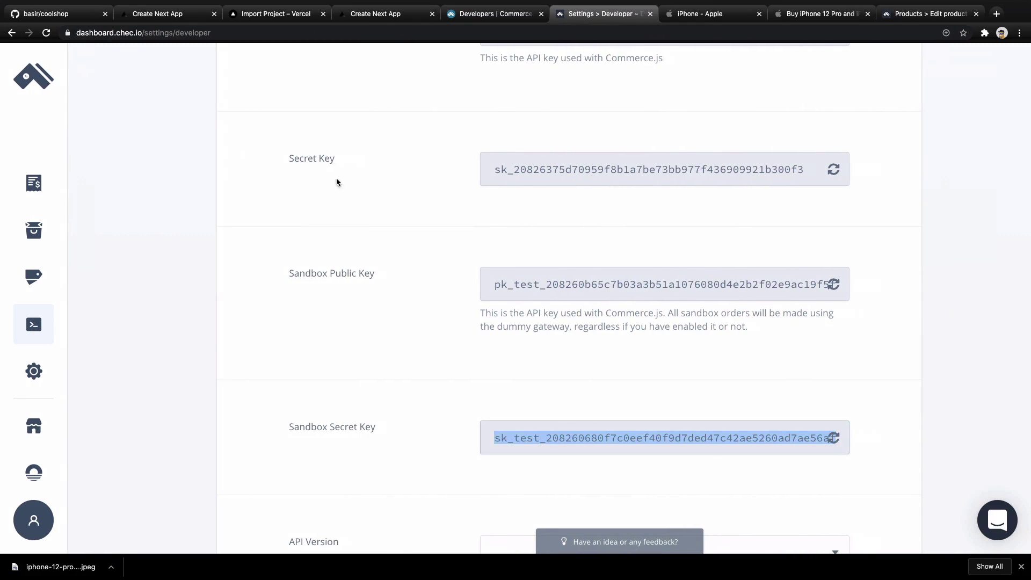
Go to the coolshop project's Environment Variables settings in the Vercel dashboard
click(275, 13)
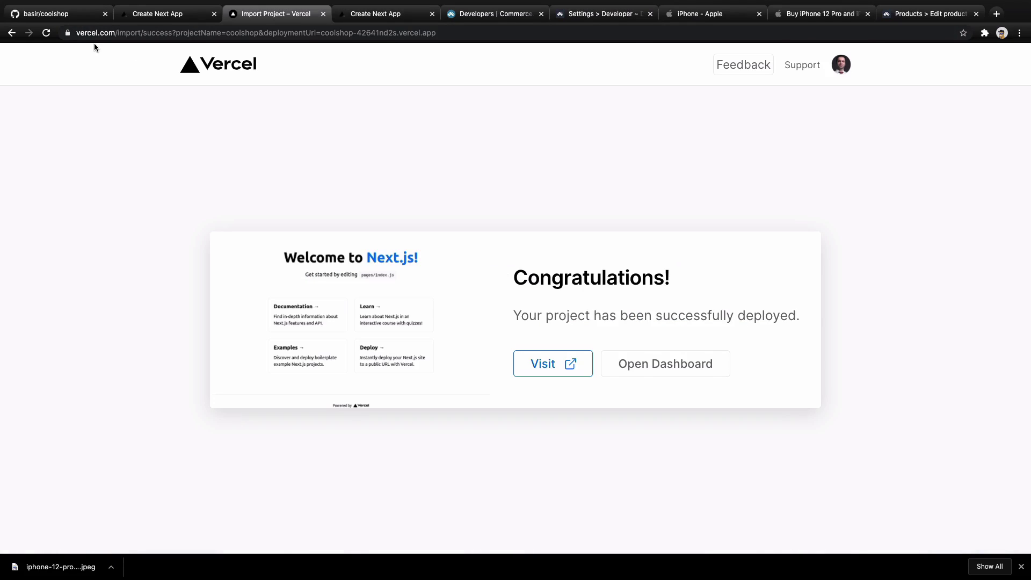
click(211, 65)
click(259, 97)
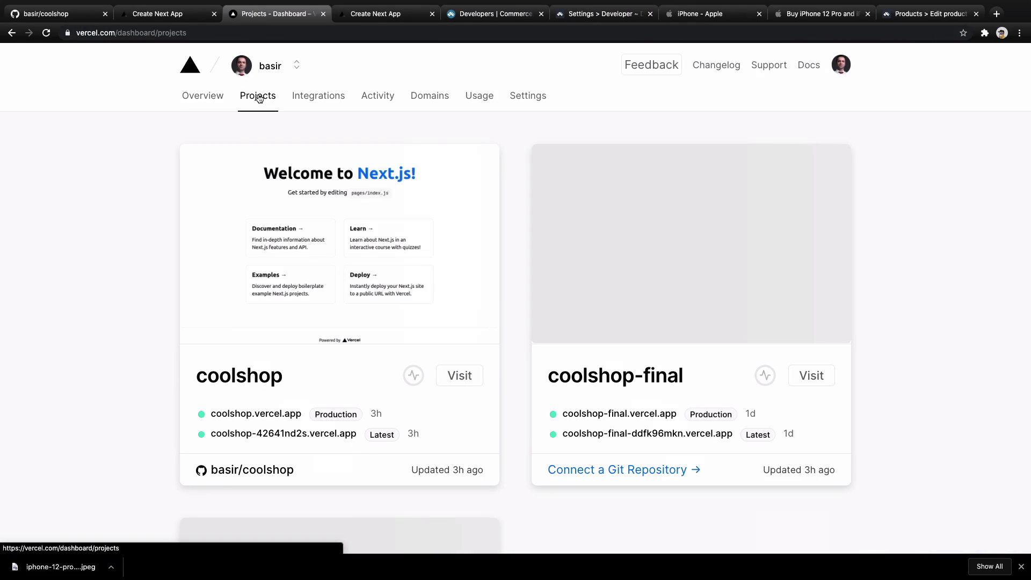
click(258, 379)
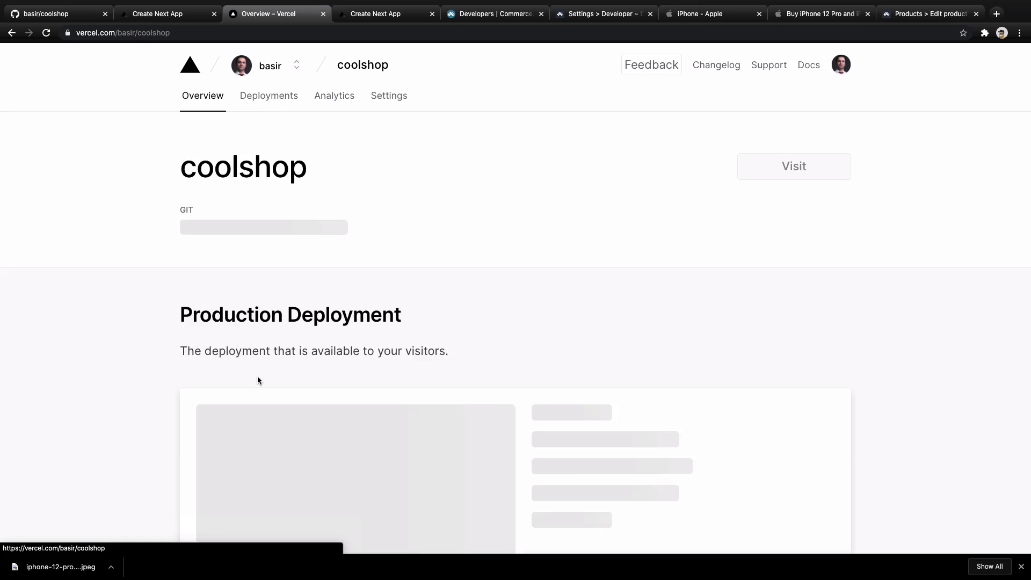
click(281, 228)
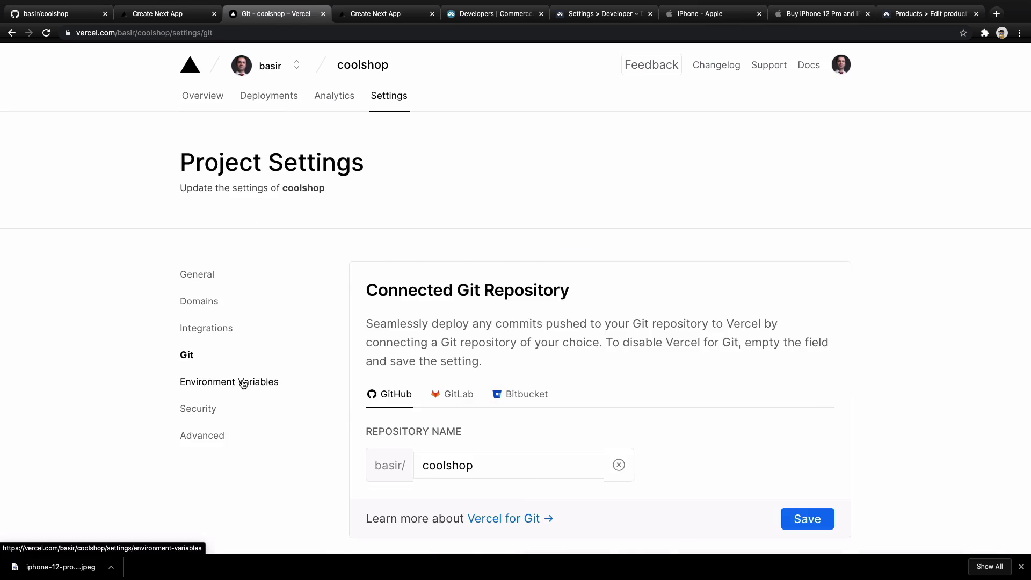
click(243, 382)
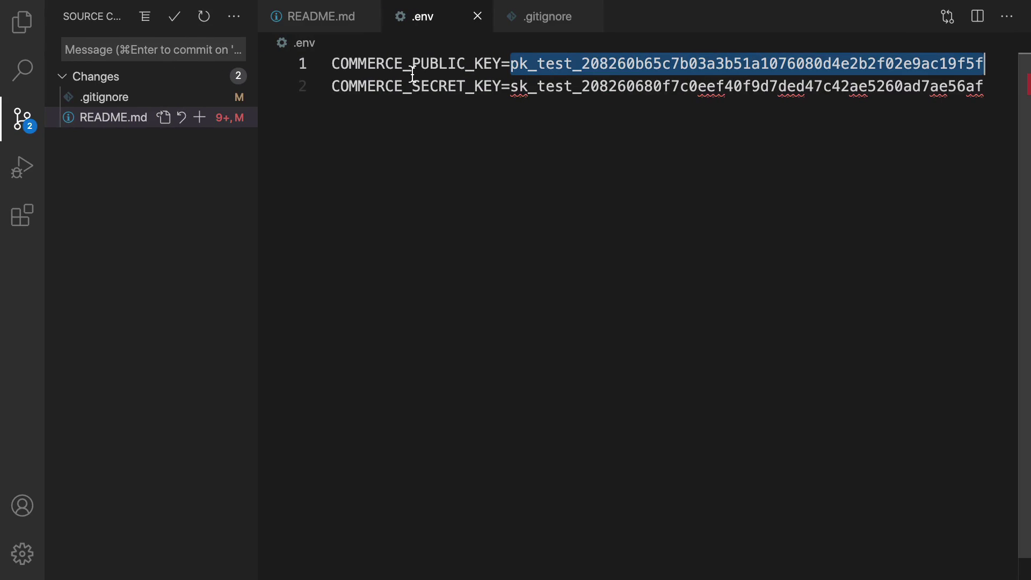
Add and save COMMERCE_PUBLIC_KEY with the sandbox public key value copied from .env
double_click(412, 72)
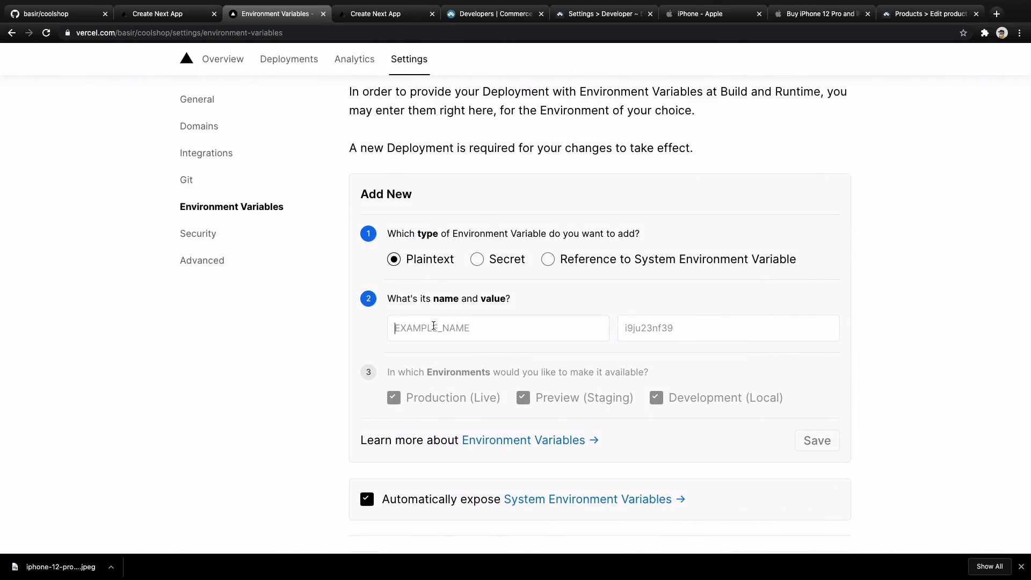
text(COMMERCE_PUBLIC_KEY)
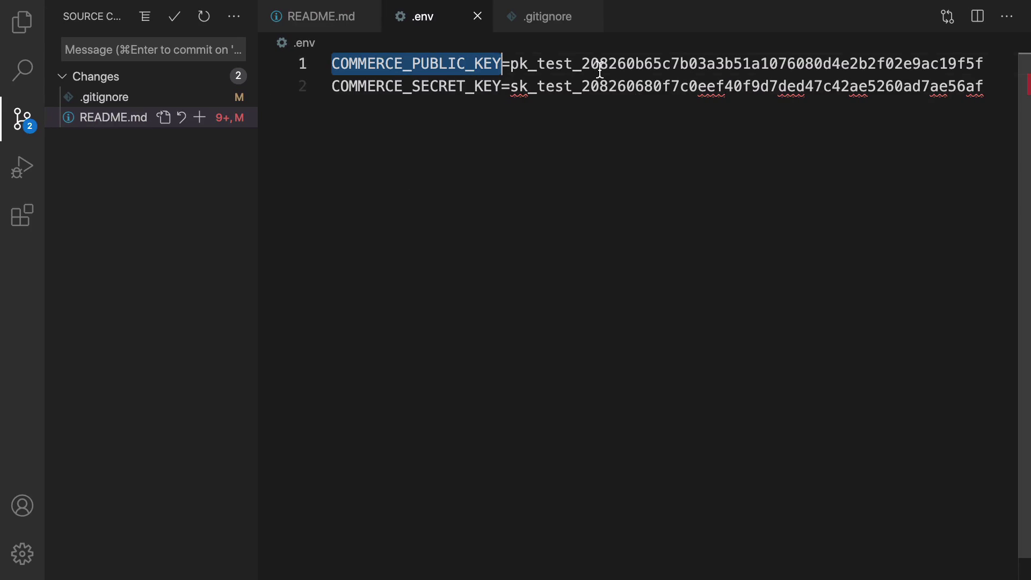
double_click(599, 67)
key(super+c)
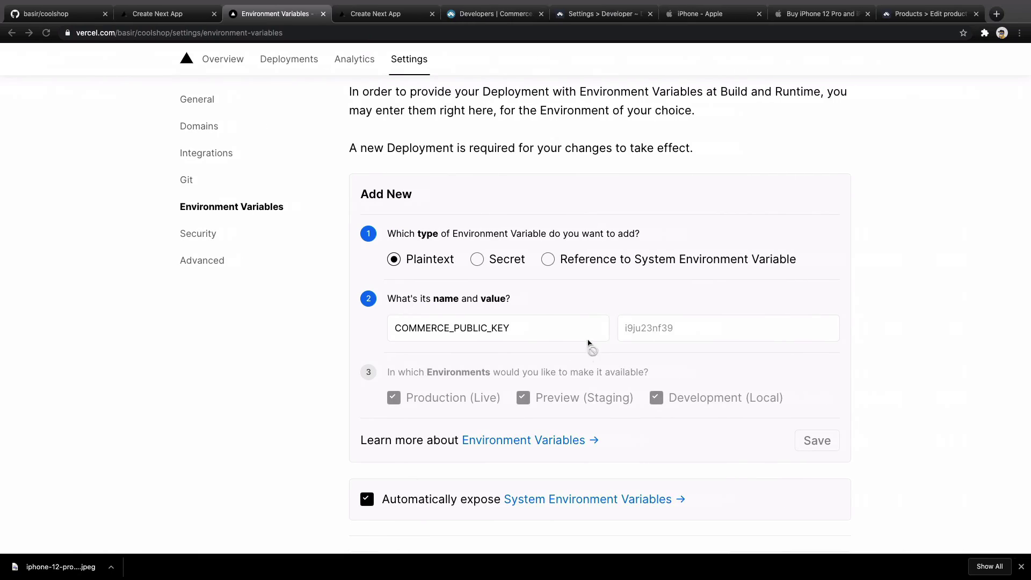
click(650, 325)
key(super+v)
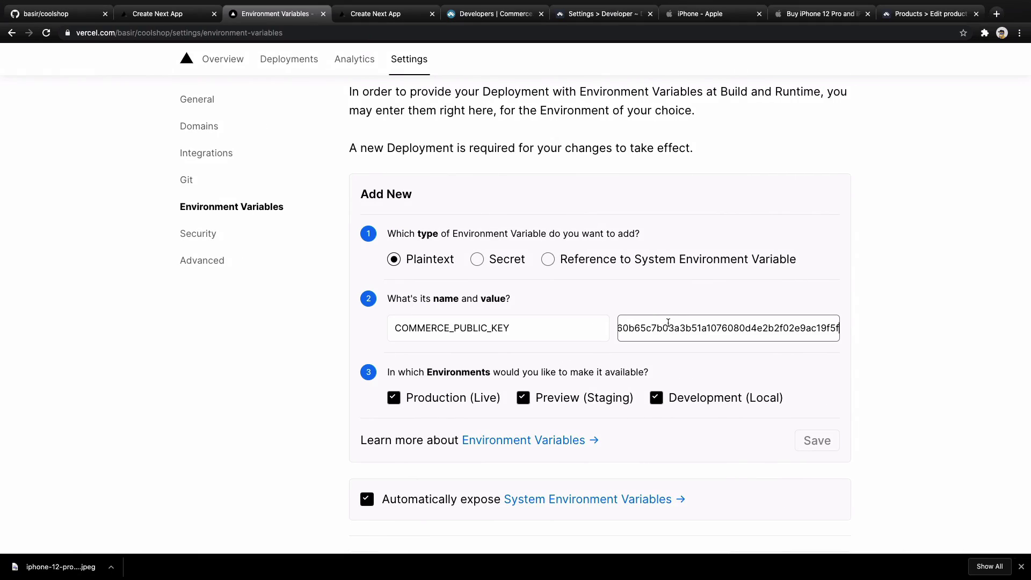
key(super+Left)
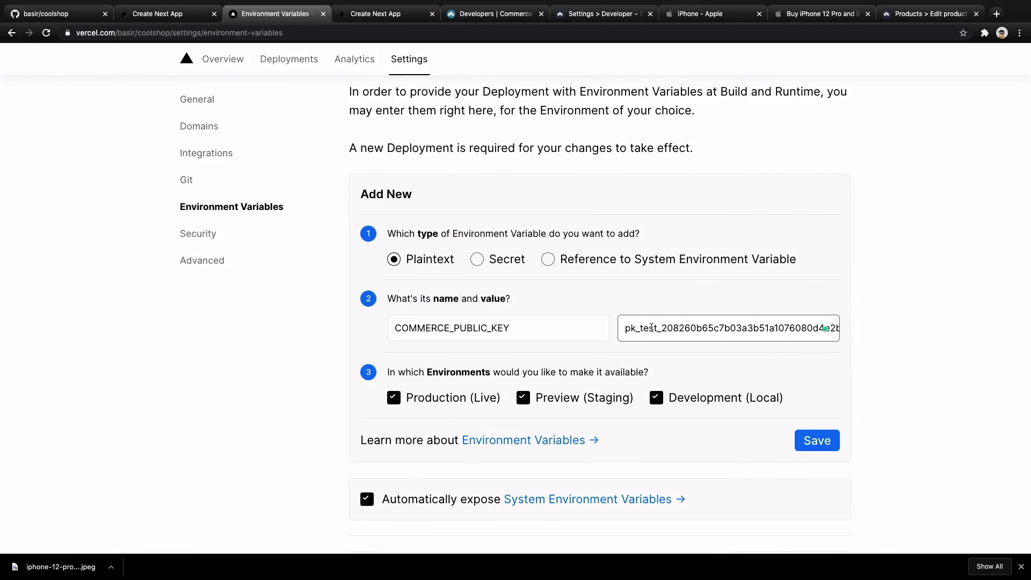
click(822, 440)
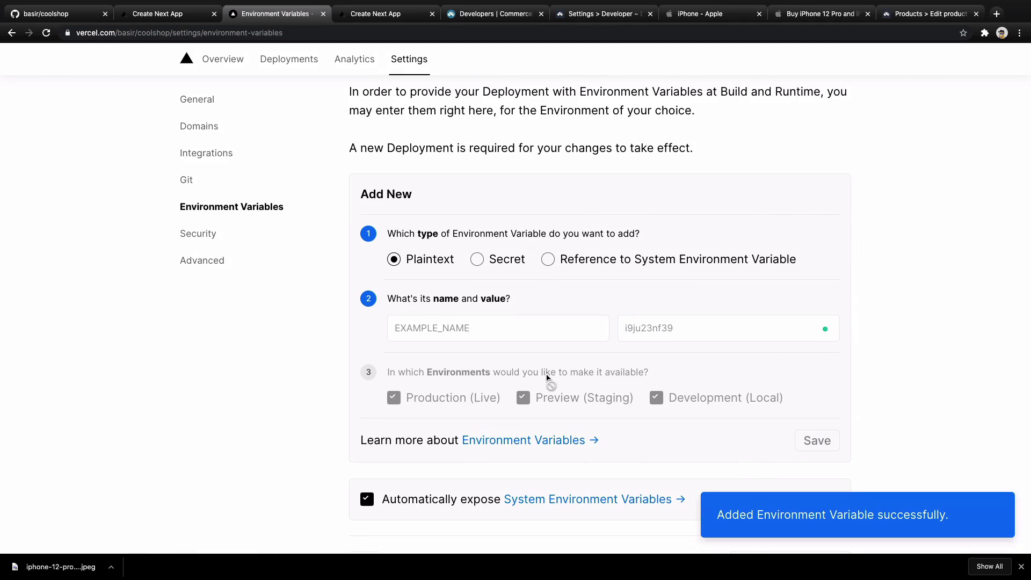
scroll(546, 378, down, 3)
scroll(547, 378, down, 2)
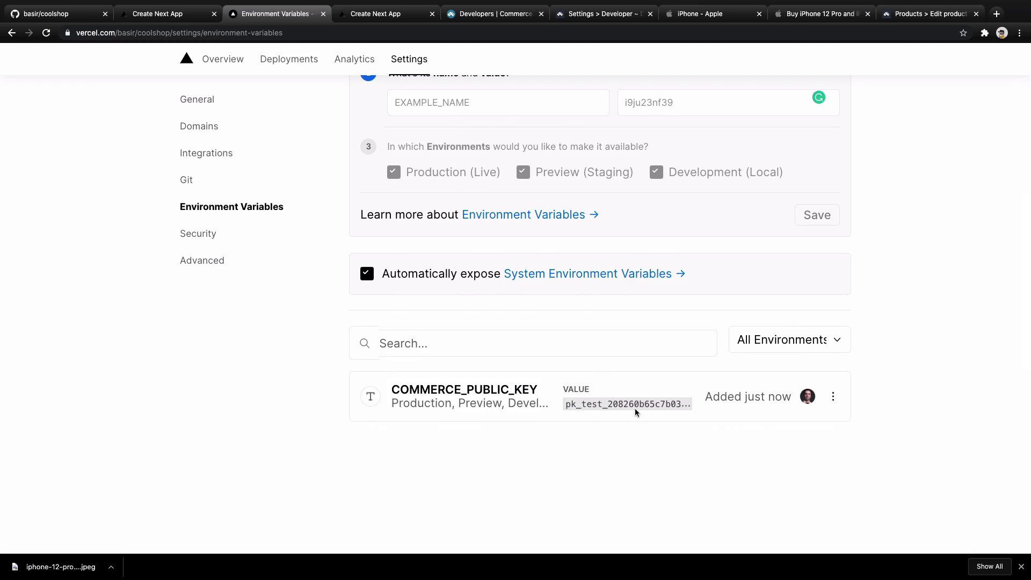
scroll(585, 408, up, 2)
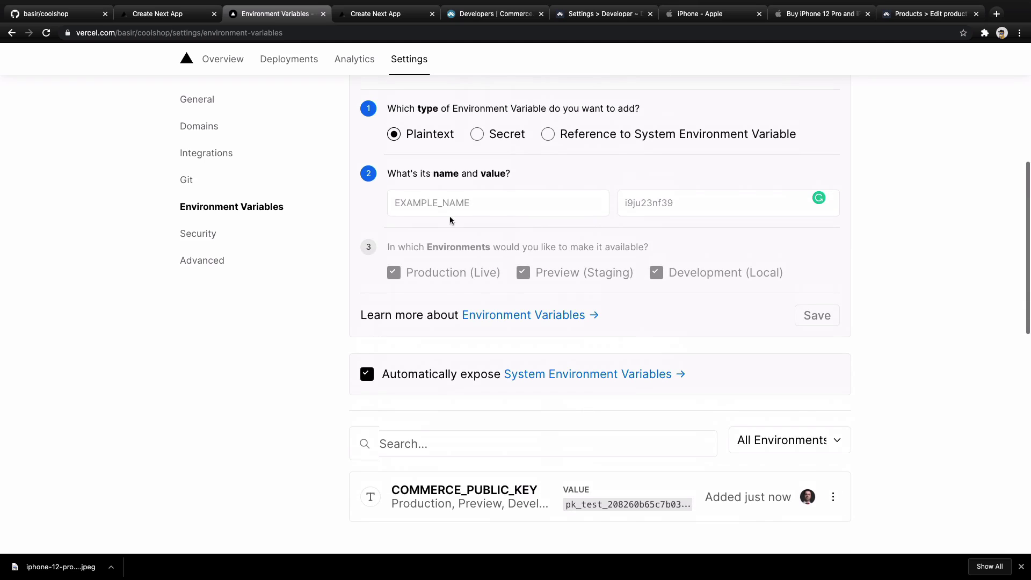
key(super+Tab)
double_click(441, 94)
Enter COMMERCE_SECRET_KEY as the new Vercel variable name
key(super+c)
key(super+Tab)
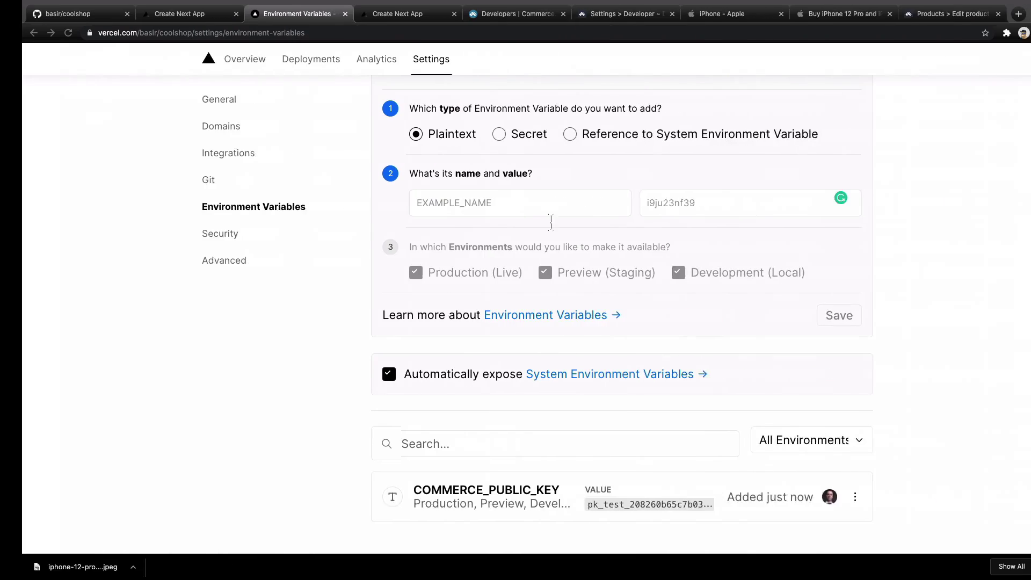
click(485, 203)
key(super+v)
Copy the sk_test secret key from .env into the value field and save the variable
key(super+Tab)
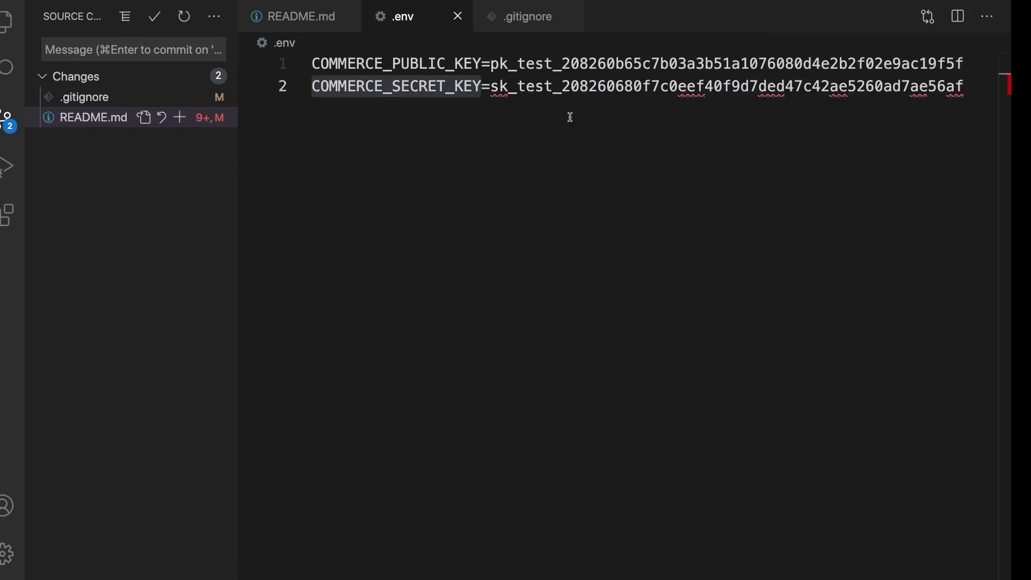
drag(511, 87, 986, 87)
right_click(601, 86)
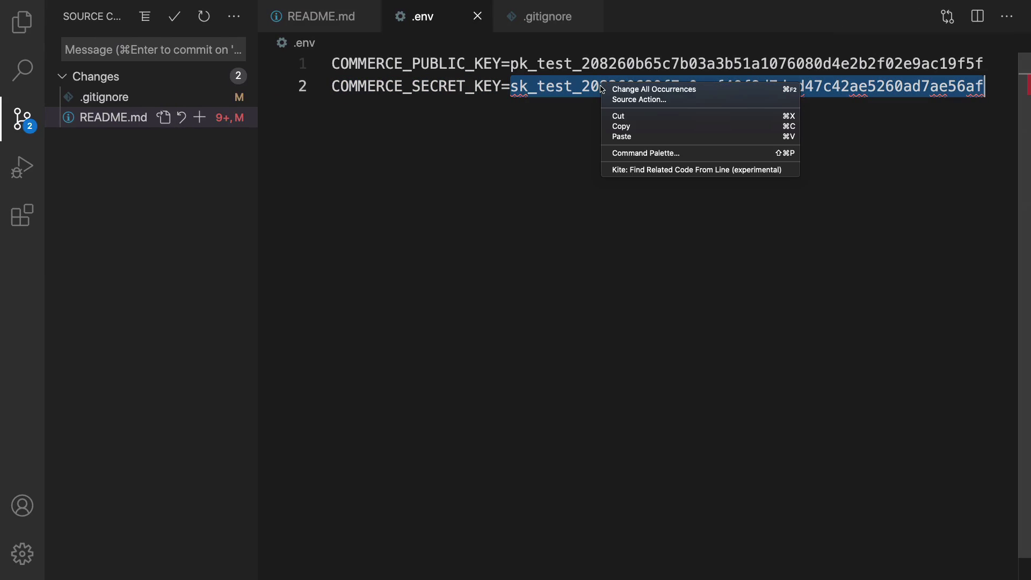
click(622, 127)
key(super+Tab)
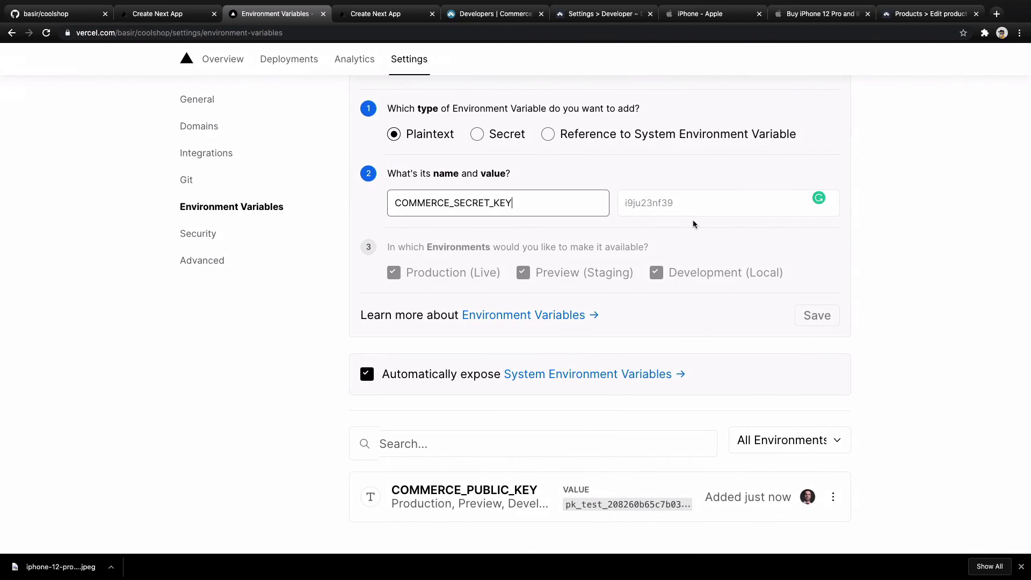
click(697, 203)
key(super+v)
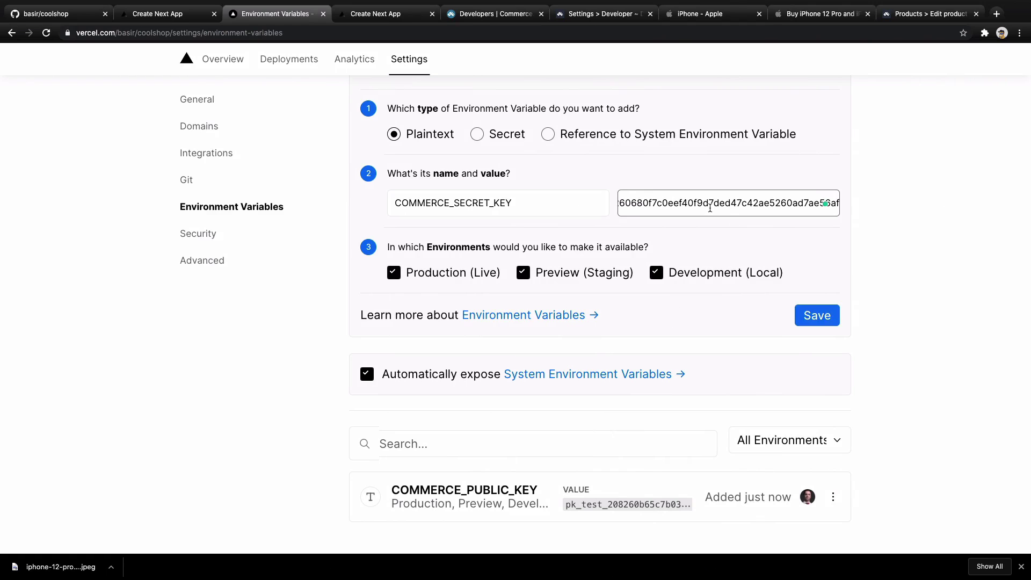
click(826, 320)
scroll(753, 398, down, 3)
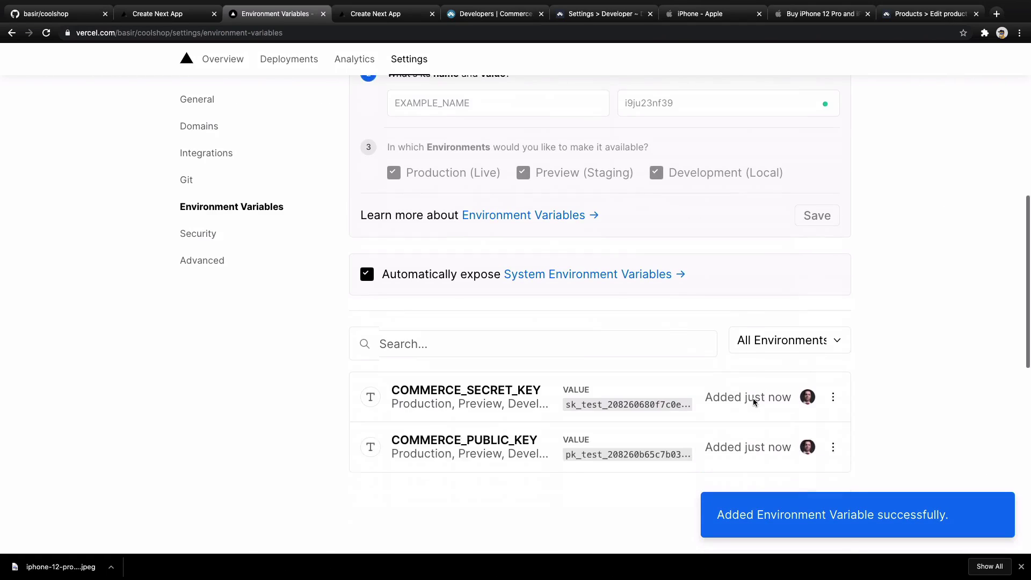